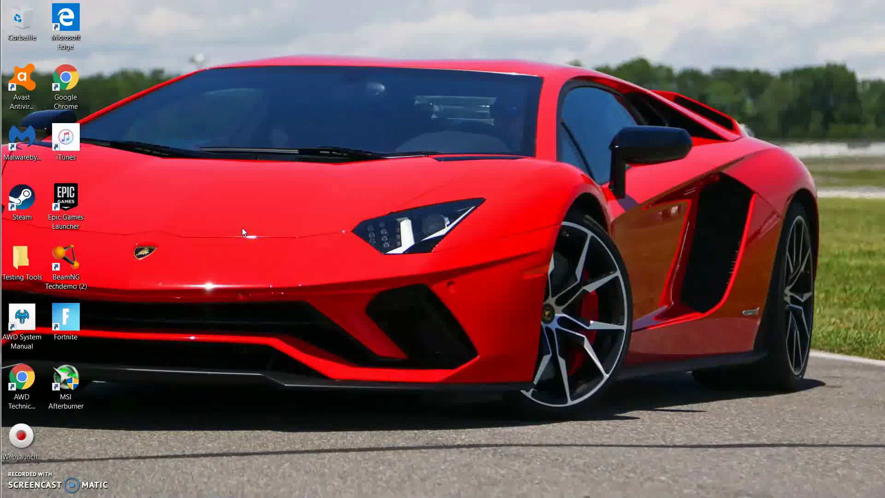
- Open the format settings for the ESD-USB (F:) drive from File Explorer
{"action": "mouse_move", "coordinate": [15, 213]}
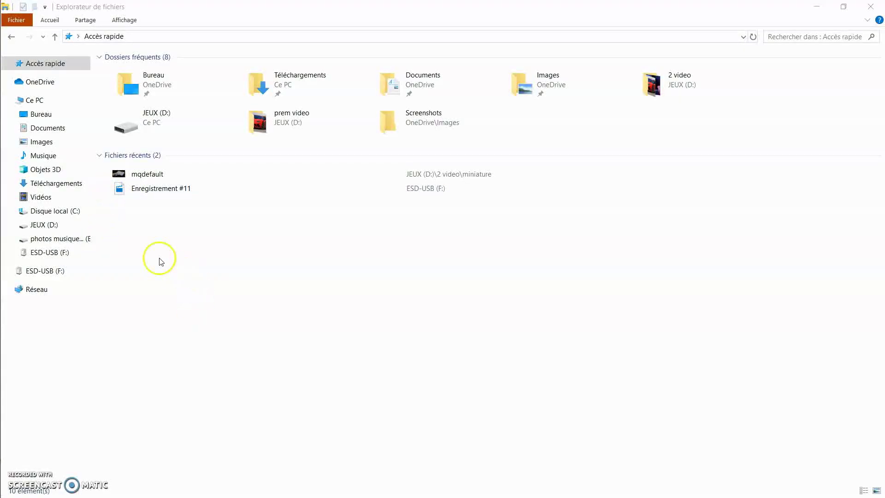
{"action": "left_click", "coordinate": [44, 253]}
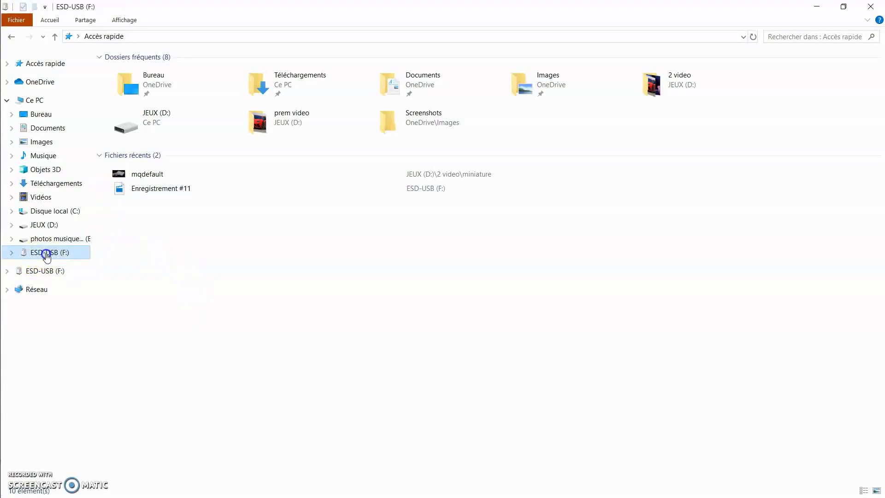
{"action": "right_click", "coordinate": [34, 253]}
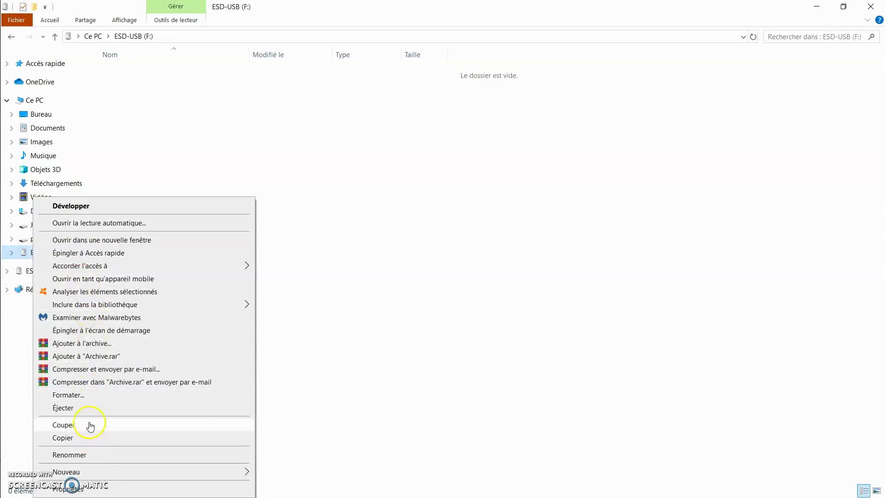
{"action": "left_click", "coordinate": [72, 396]}
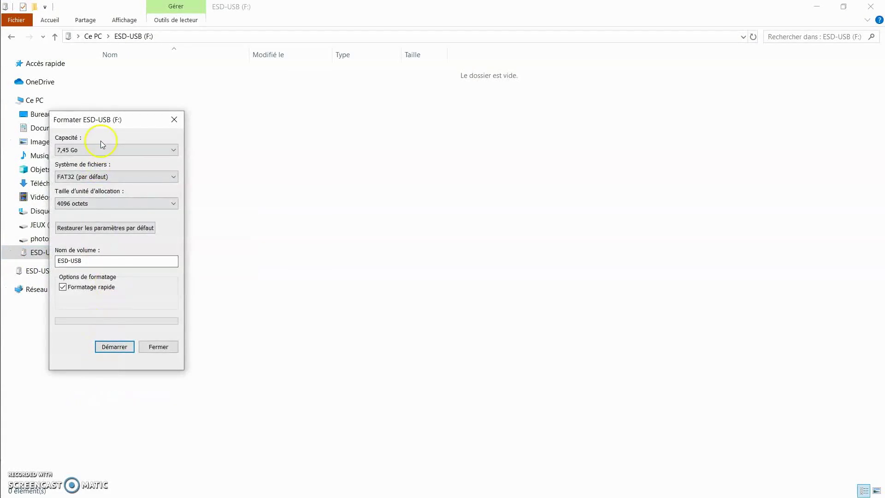
{"action": "left_click_drag", "start_coordinate": [97, 120], "coordinate": [355, 137]}
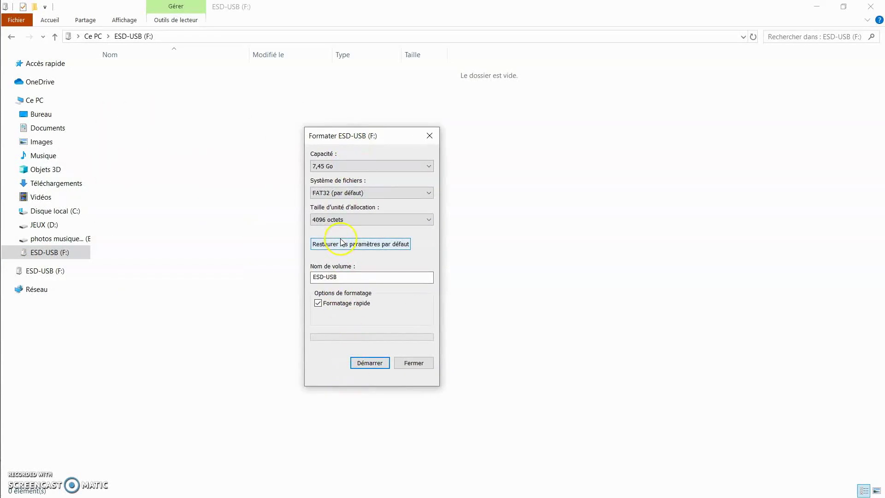
- Review the format settings, keeping the FAT32 file system, the ESD-USB volume name and quick formatting
{"action": "left_click", "coordinate": [351, 191]}
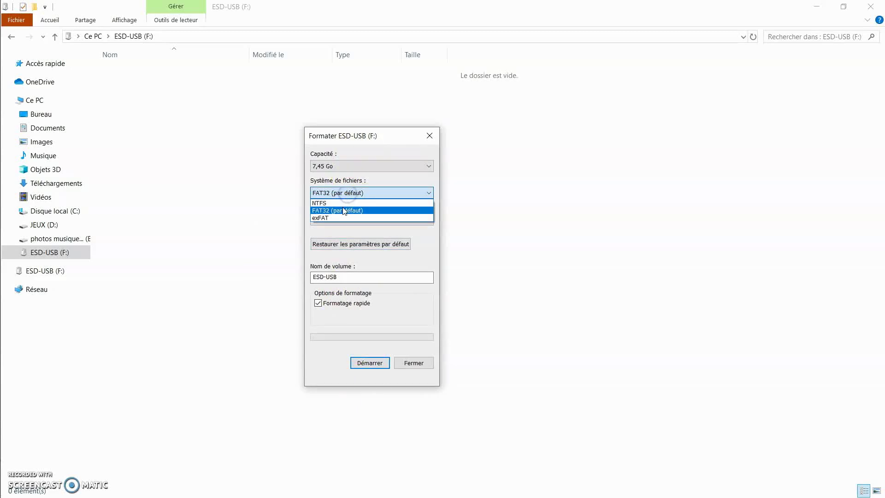
{"action": "left_click", "coordinate": [350, 186]}
{"action": "left_click_drag", "start_coordinate": [346, 135], "coordinate": [343, 81]}
{"action": "left_click", "coordinate": [339, 223]}
{"action": "left_click_drag", "start_coordinate": [339, 223], "coordinate": [312, 232]}
{"action": "left_click", "coordinate": [331, 140]}
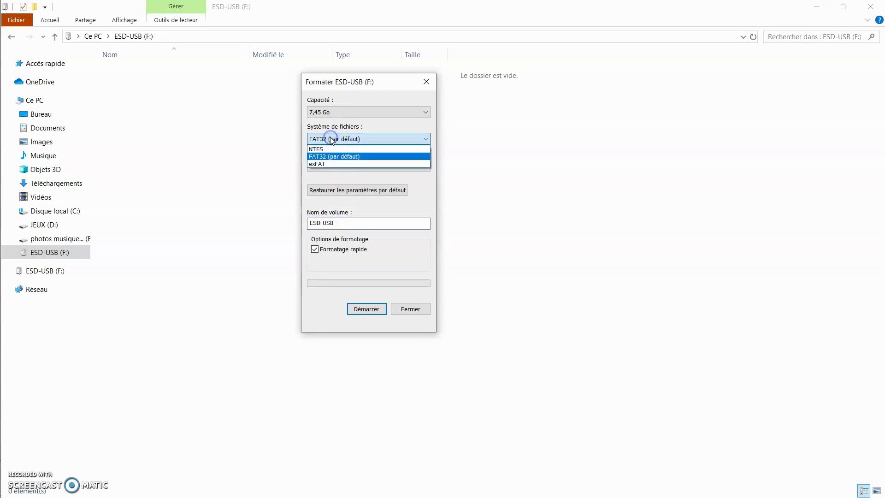
{"action": "left_click", "coordinate": [328, 132]}
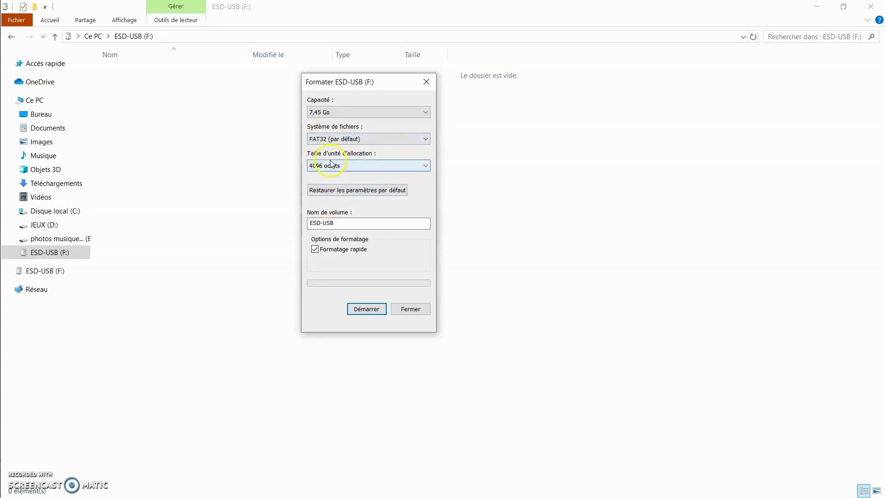
{"action": "left_click", "coordinate": [336, 226]}
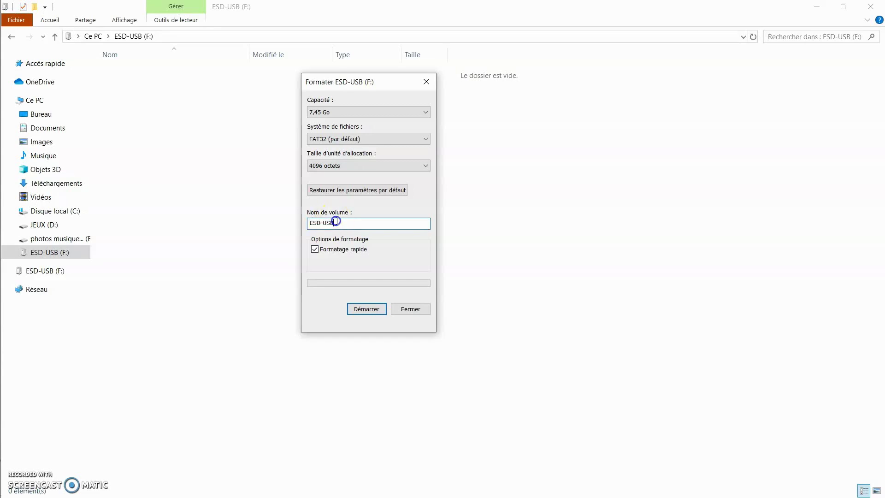
{"action": "left_click", "coordinate": [316, 250]}
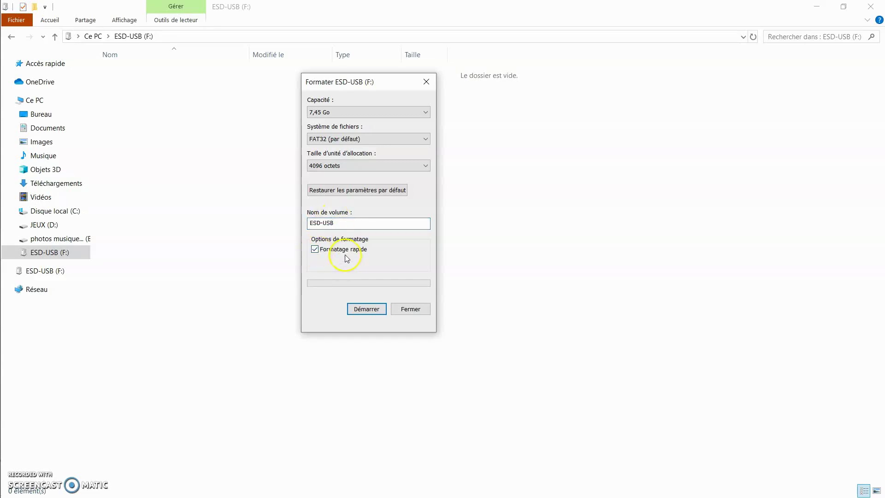
- Format the ESD-USB (F:) drive, accept the erasure of its data, and close the format dialog once done
{"action": "left_click", "coordinate": [365, 310]}
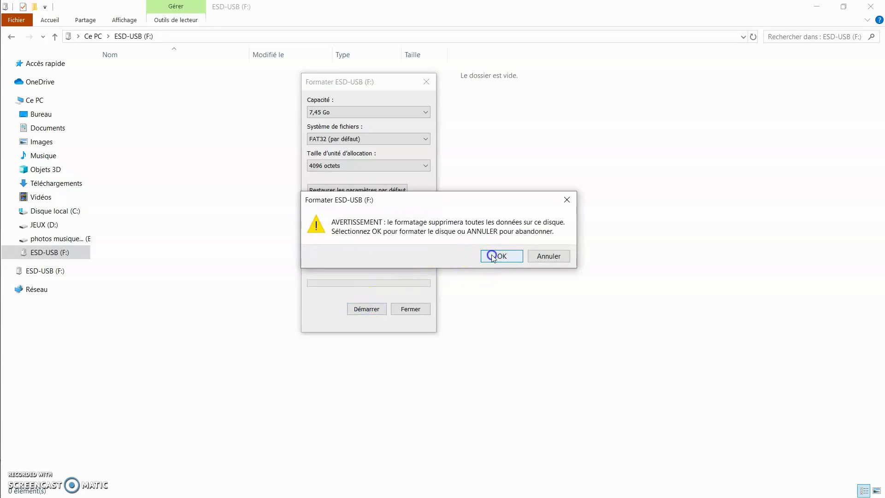
{"action": "left_click", "coordinate": [502, 257]}
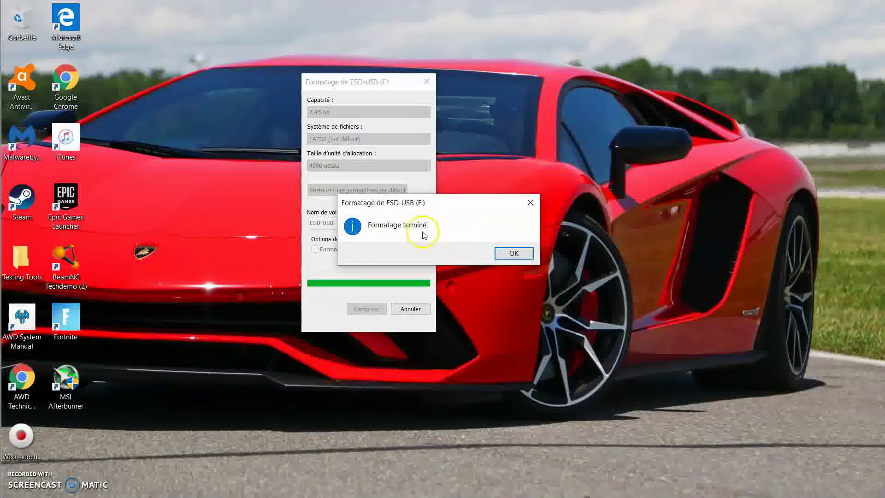
{"action": "left_click_drag", "start_coordinate": [426, 203], "coordinate": [394, 173]}
{"action": "left_click", "coordinate": [483, 226]}
{"action": "left_click", "coordinate": [409, 309]}
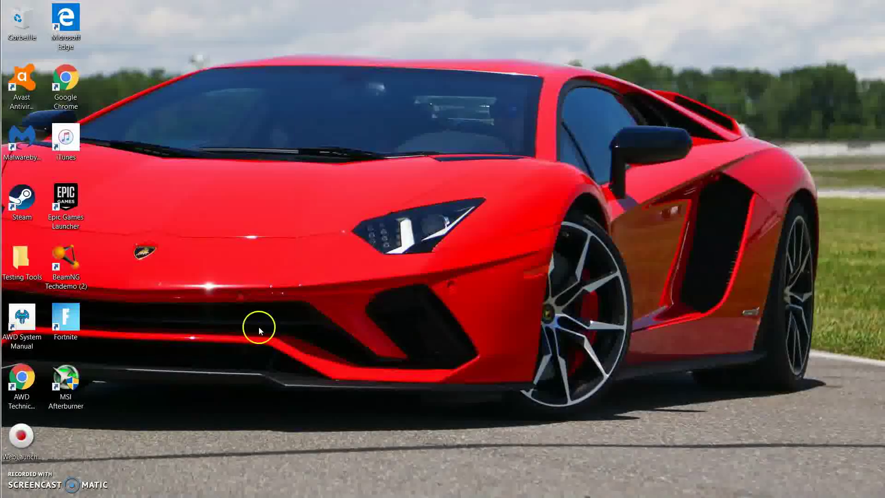
- Check the contents of the formatted ESD-USB (F:) drive in File Explorer and minimize the window
{"action": "mouse_move", "coordinate": [1, 194]}
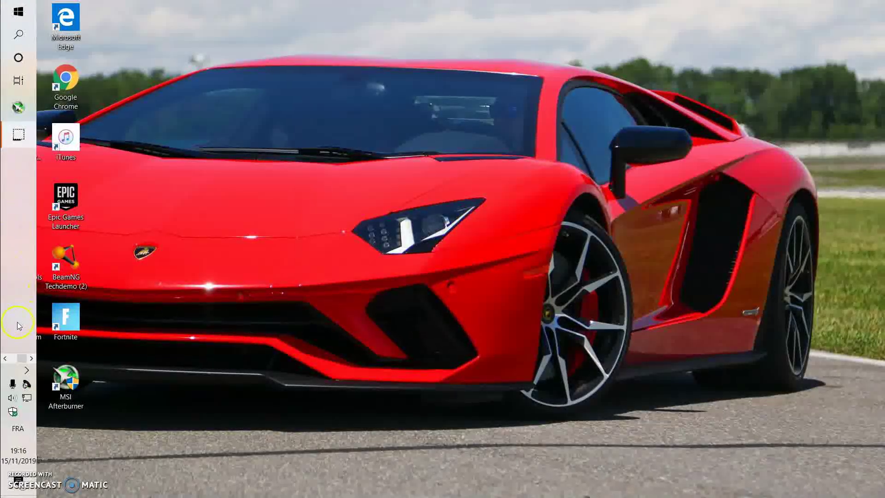
{"action": "left_click", "coordinate": [12, 248]}
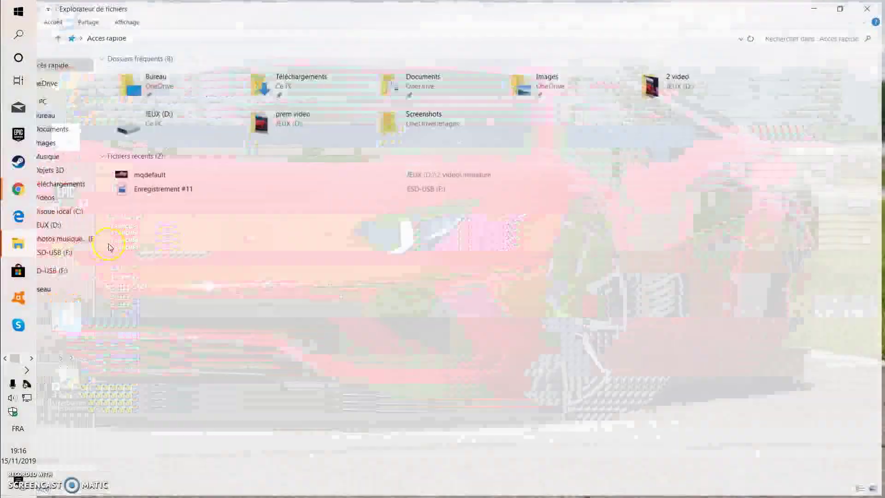
{"action": "left_click", "coordinate": [73, 272]}
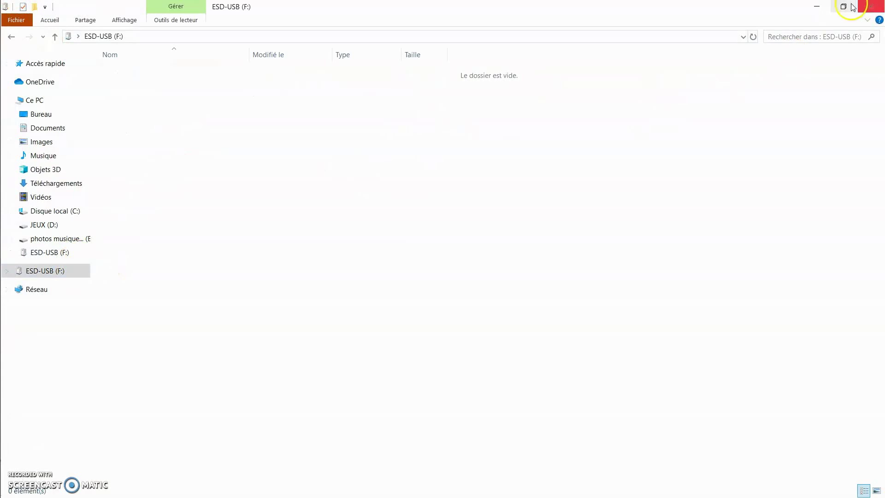
{"action": "left_click", "coordinate": [814, 8]}
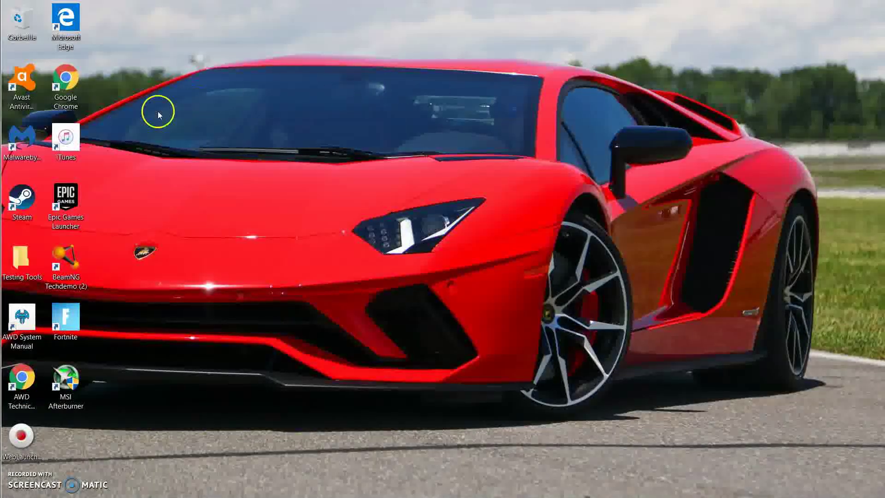
- Switch to Chrome and bring up the image table on the recalbox build 6.1-Dragonblaze page
{"action": "mouse_move", "coordinate": [3, 139]}
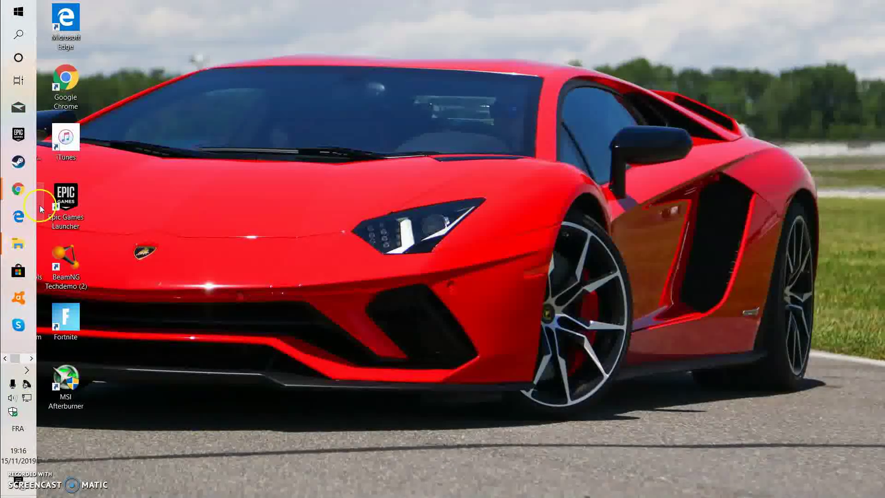
{"action": "mouse_move", "coordinate": [31, 190]}
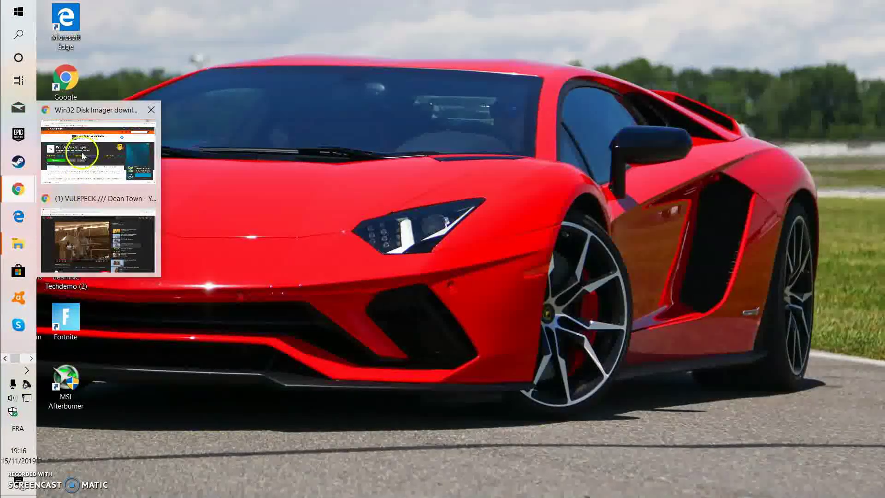
{"action": "left_click", "coordinate": [75, 145]}
{"action": "left_click", "coordinate": [325, 5]}
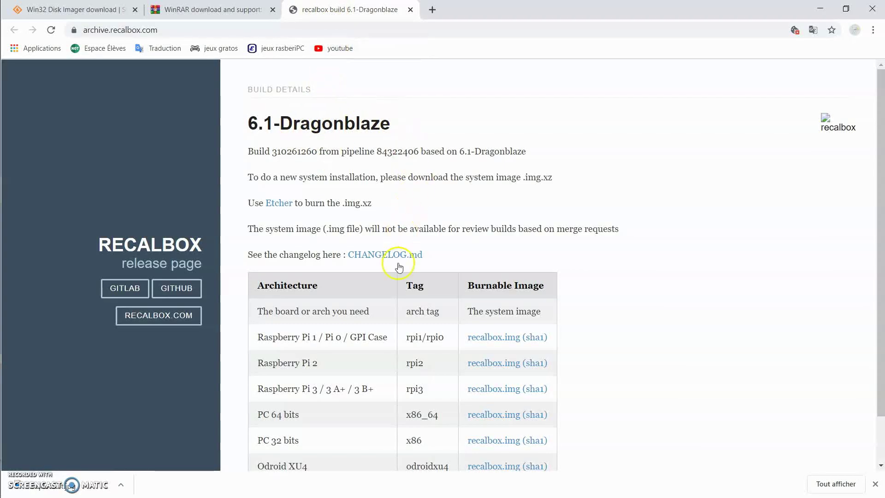
{"action": "scroll", "coordinate": [318, 387], "scroll_direction": "down", "scroll_amount": 1}
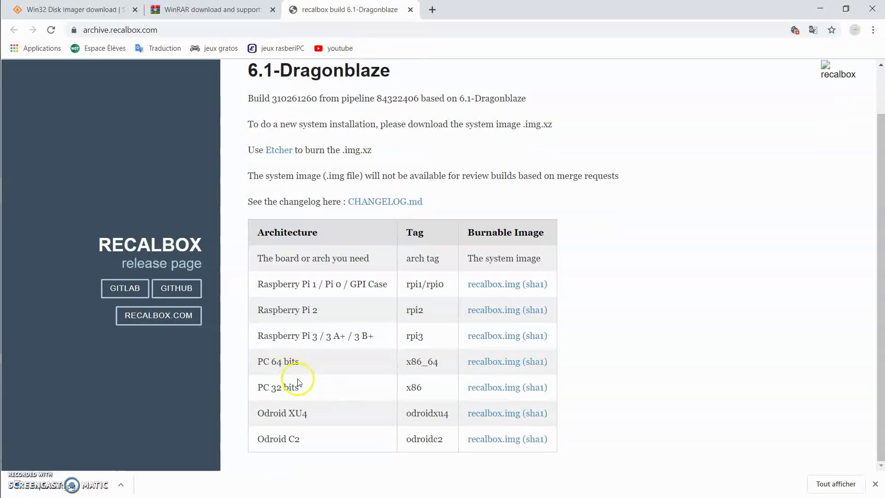
- Examine the PC 64 bits and PC 32 bits entries in the architecture table
{"action": "left_click_drag", "start_coordinate": [299, 362], "coordinate": [257, 364]}
{"action": "left_click", "coordinate": [298, 384]}
{"action": "left_click_drag", "start_coordinate": [299, 384], "coordinate": [278, 385]}
{"action": "left_click", "coordinate": [277, 368]}
{"action": "left_click", "coordinate": [299, 361]}
{"action": "left_click_drag", "start_coordinate": [299, 361], "coordinate": [257, 361]}
{"action": "left_click_drag", "start_coordinate": [310, 391], "coordinate": [251, 361]}
- Check in the Windows system information whether the computer is 32-bit or 64-bit, and close the settings
{"action": "left_click", "coordinate": [19, 12]}
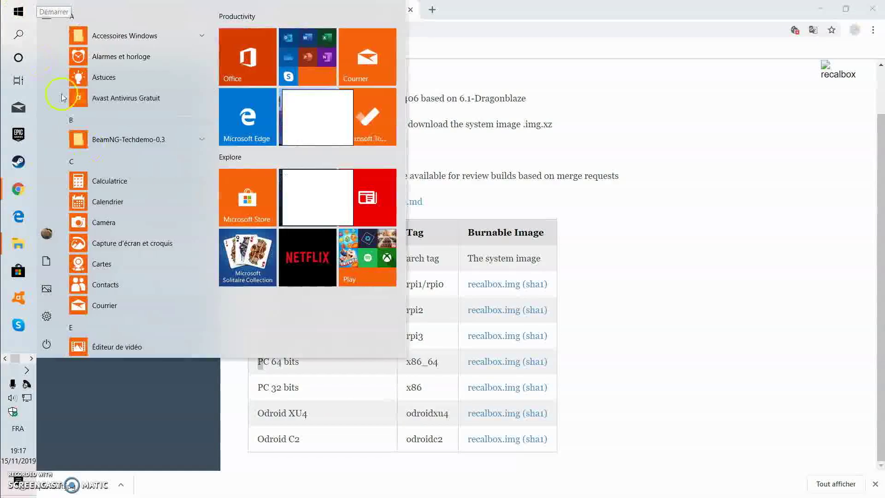
{"action": "left_click", "coordinate": [50, 316]}
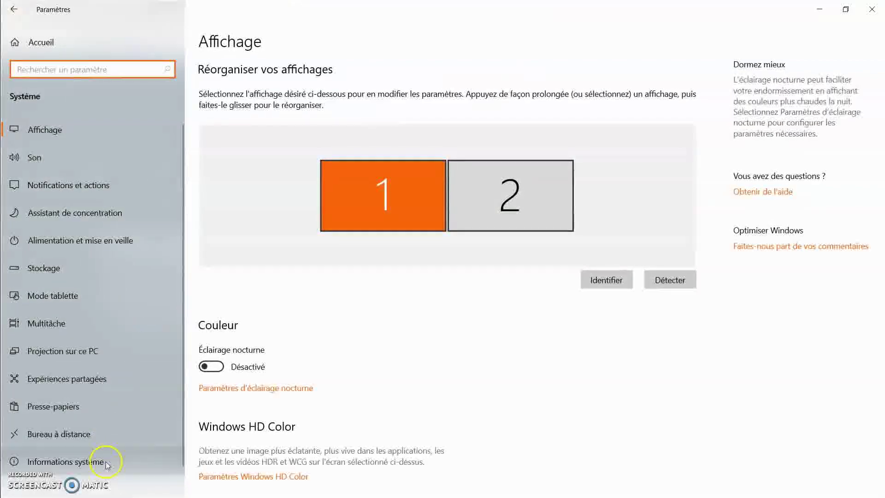
{"action": "left_click", "coordinate": [104, 462]}
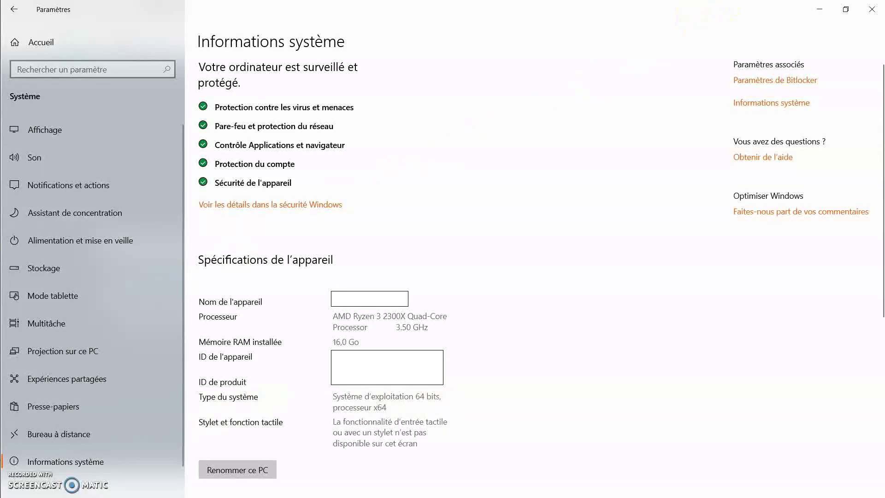
{"action": "left_click", "coordinate": [875, 7]}
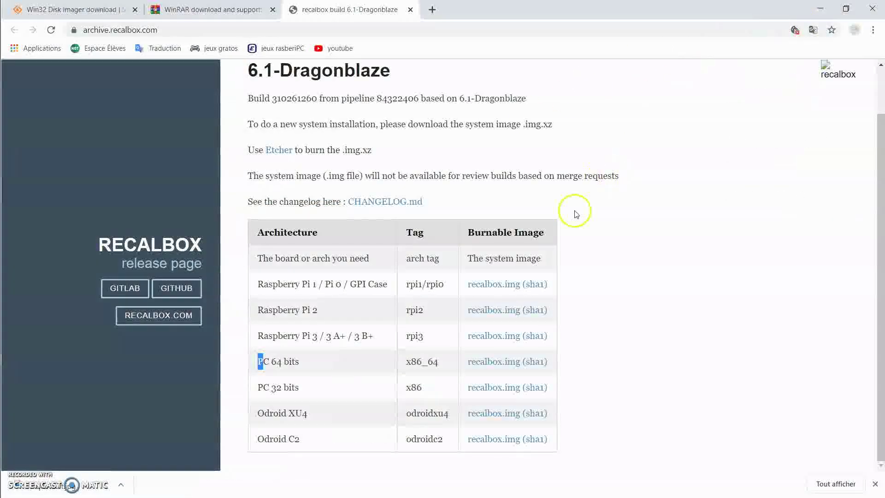
- Download the recalbox.img system image for PC 64 bits
{"action": "left_click_drag", "start_coordinate": [305, 364], "coordinate": [271, 368]}
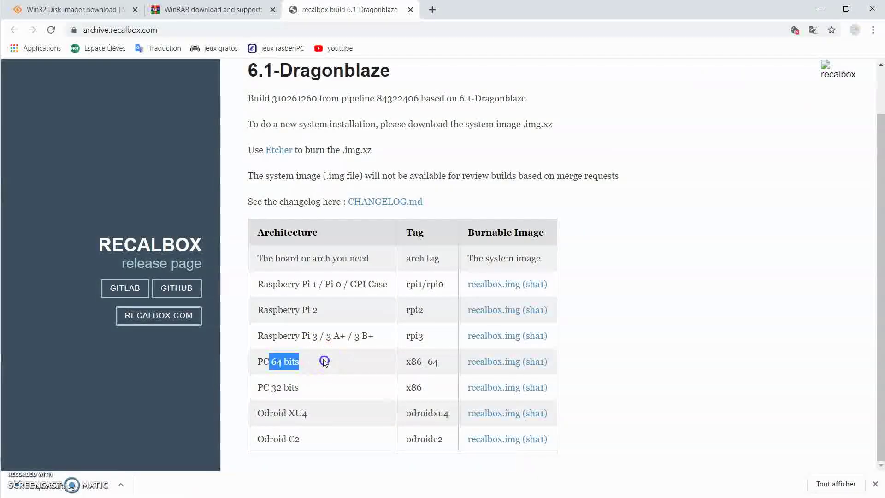
{"action": "left_click", "coordinate": [295, 367]}
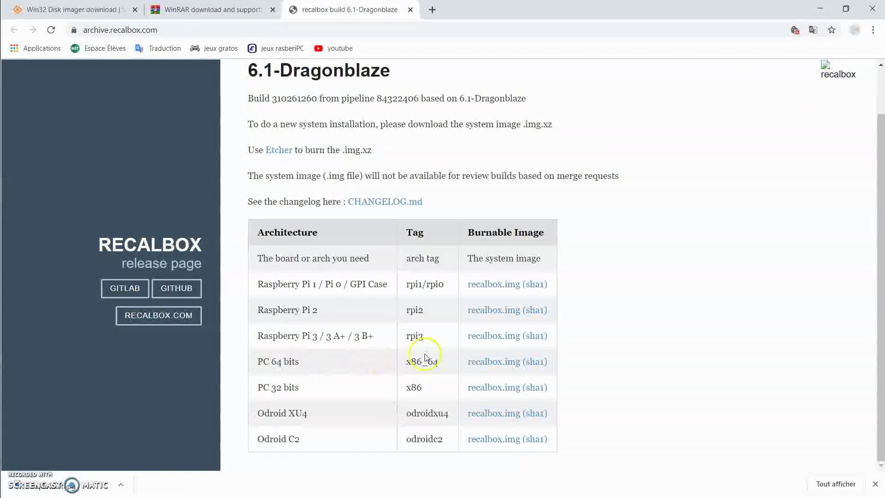
{"action": "left_click", "coordinate": [486, 363]}
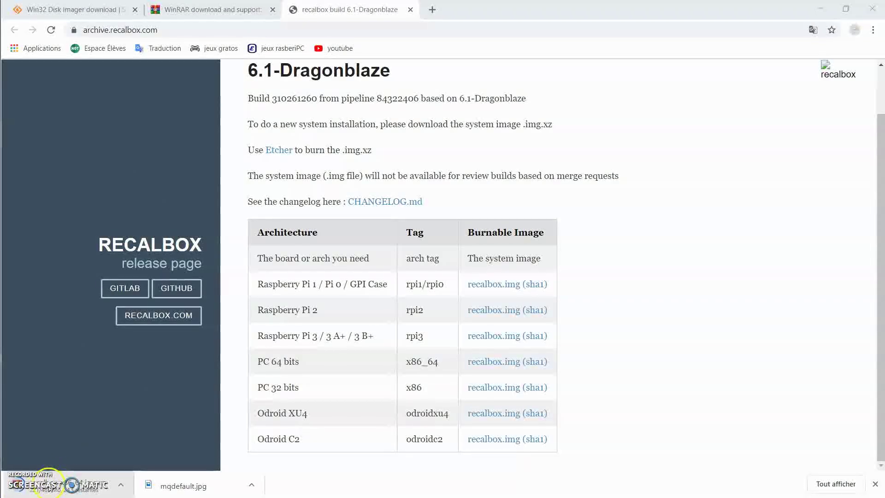
- View the WinRAR download page, and open the downloaded recalbox-x86_64.img.xz archive in WinRAR
{"action": "left_click", "coordinate": [199, 10]}
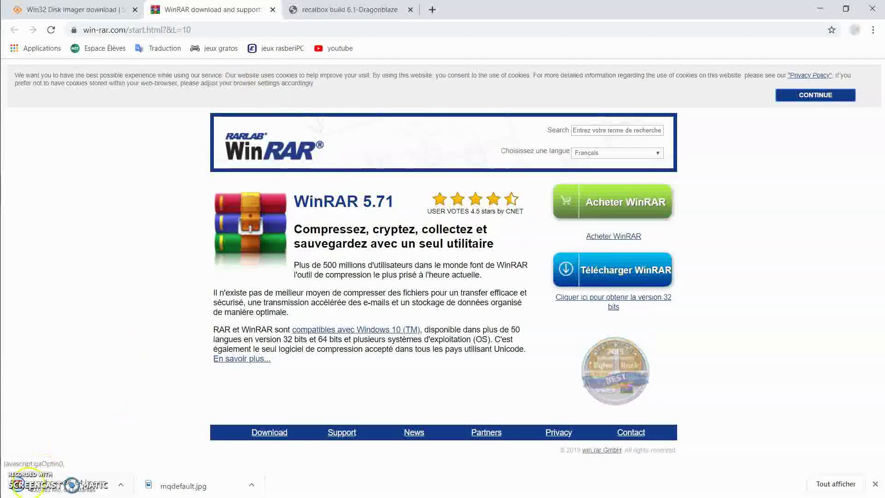
{"action": "key", "text": "ctrl+Tab"}
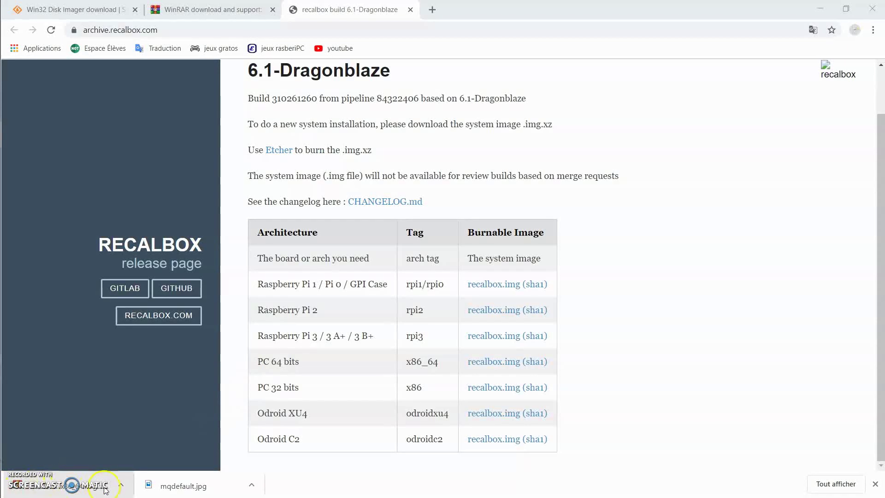
{"action": "left_click", "coordinate": [121, 485]}
{"action": "left_click", "coordinate": [130, 412]}
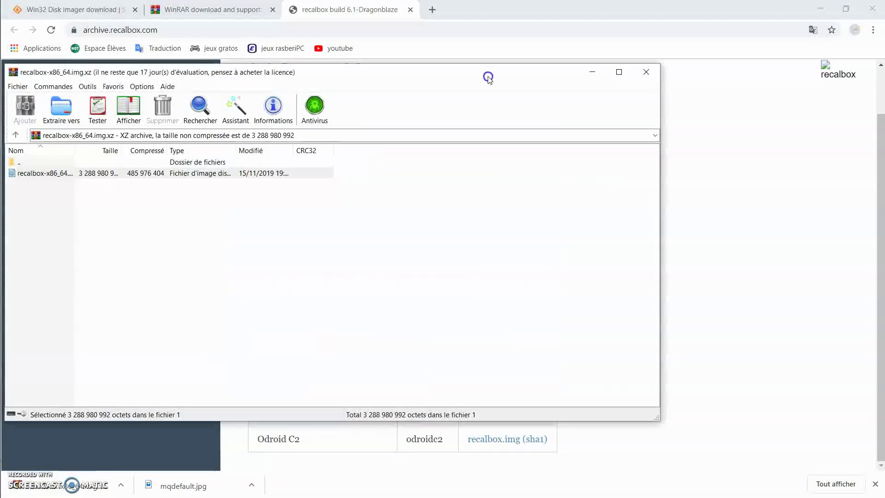
{"action": "left_click", "coordinate": [406, 191]}
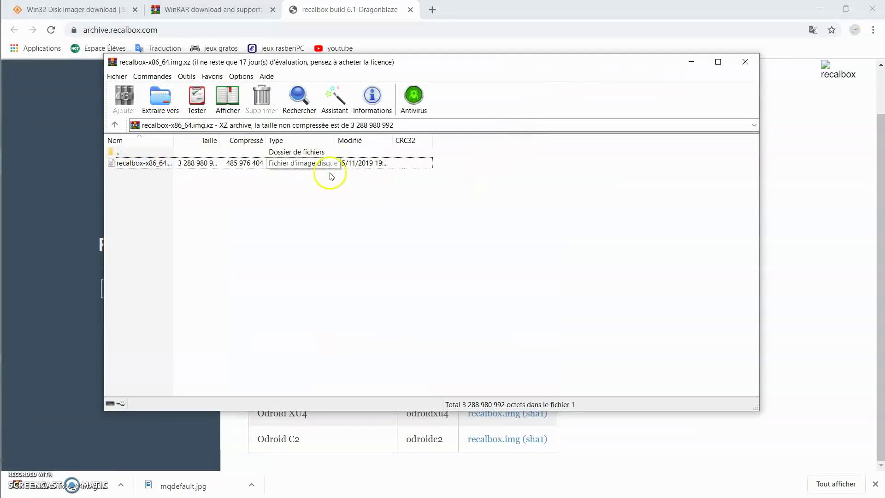
- Extract the recalbox-x86_64 disk image from the archive into the Téléchargements folder, and close the archive window
{"action": "left_click", "coordinate": [162, 98]}
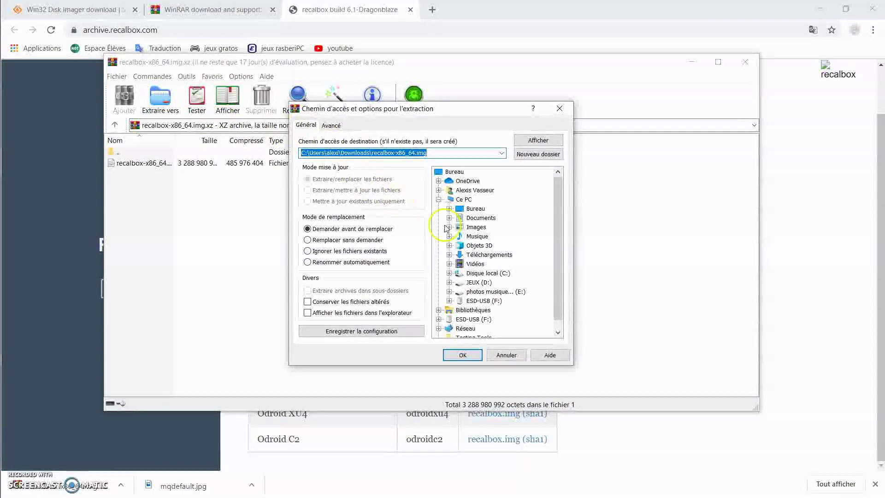
{"action": "left_click", "coordinate": [471, 256]}
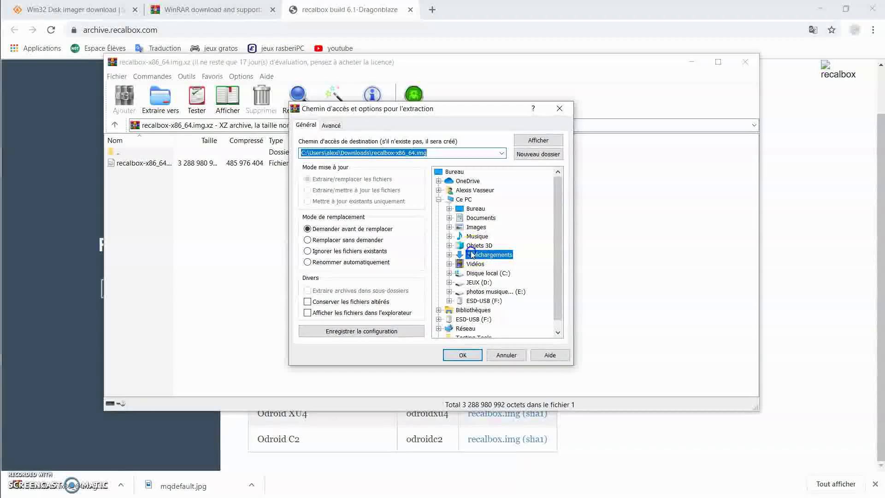
{"action": "left_click", "coordinate": [509, 255]}
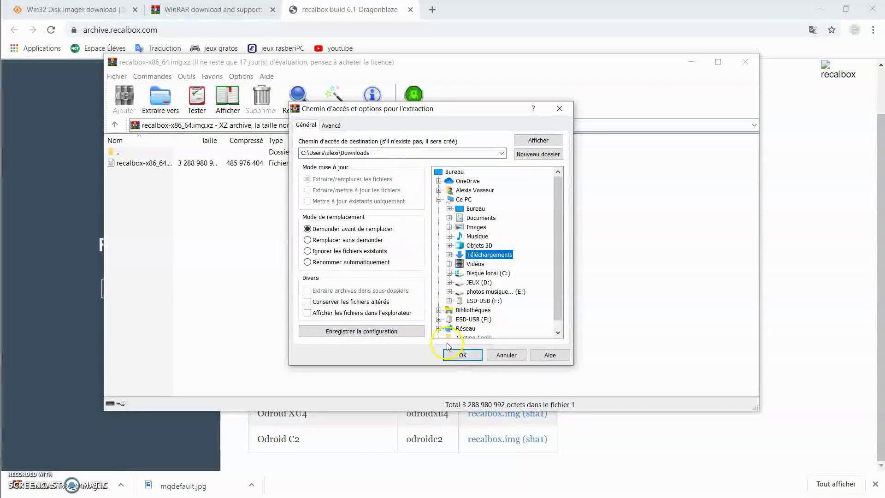
{"action": "left_click", "coordinate": [460, 355]}
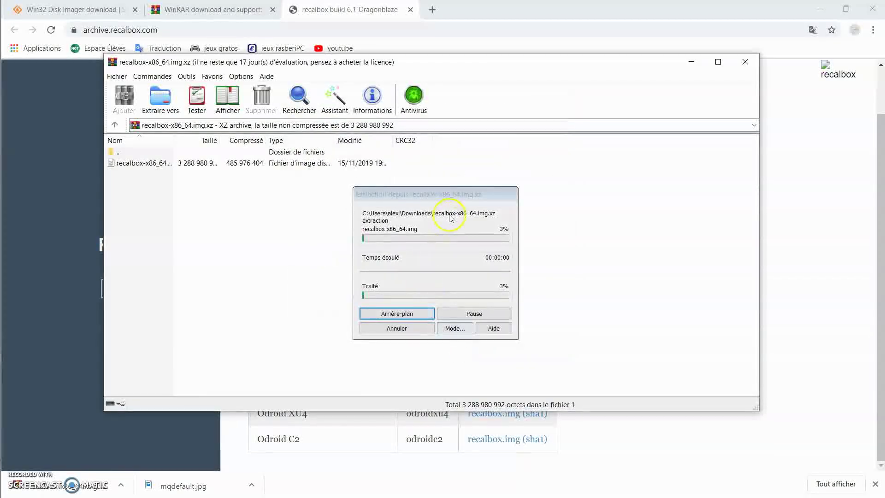
{"action": "left_click_drag", "start_coordinate": [443, 198], "coordinate": [444, 186]}
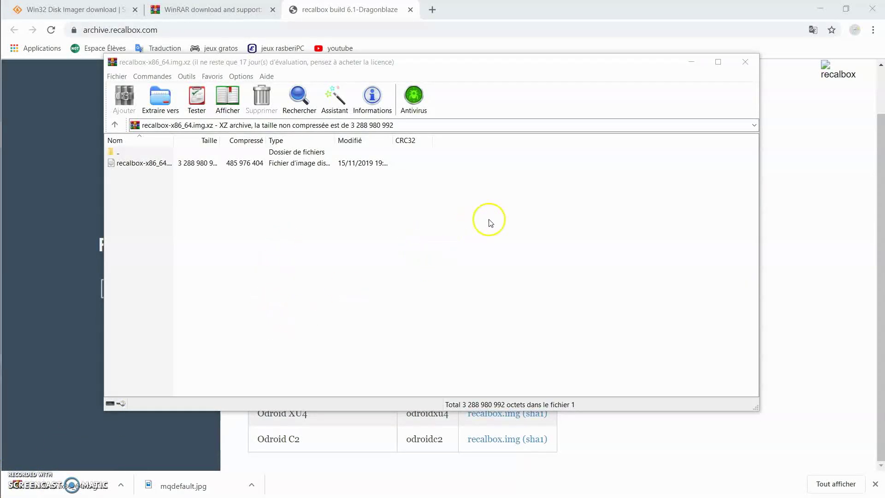
{"action": "left_click_drag", "start_coordinate": [381, 63], "coordinate": [401, 82]}
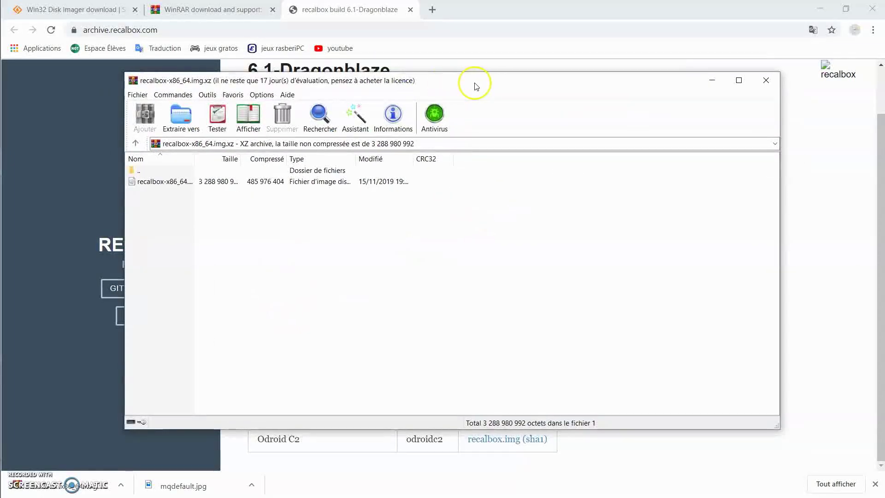
{"action": "left_click", "coordinate": [766, 80]}
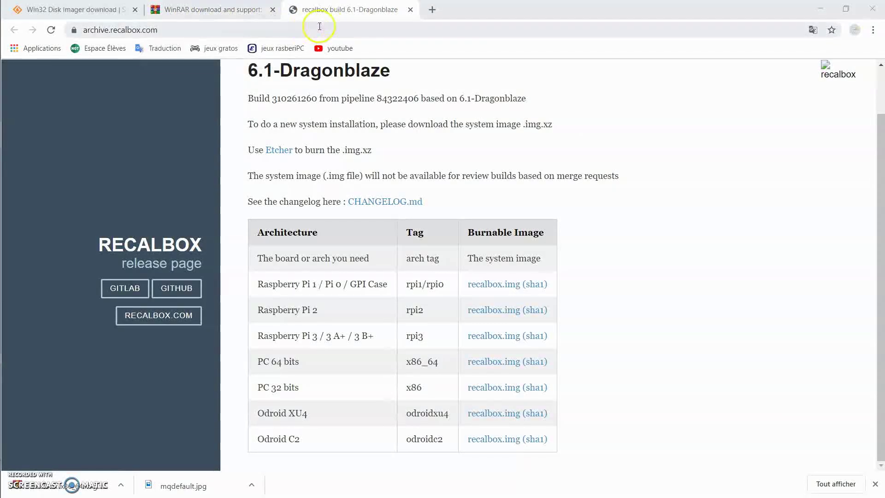
- Close the Recalbox build and WinRAR web pages, and minimize the browser
{"action": "left_click", "coordinate": [411, 10]}
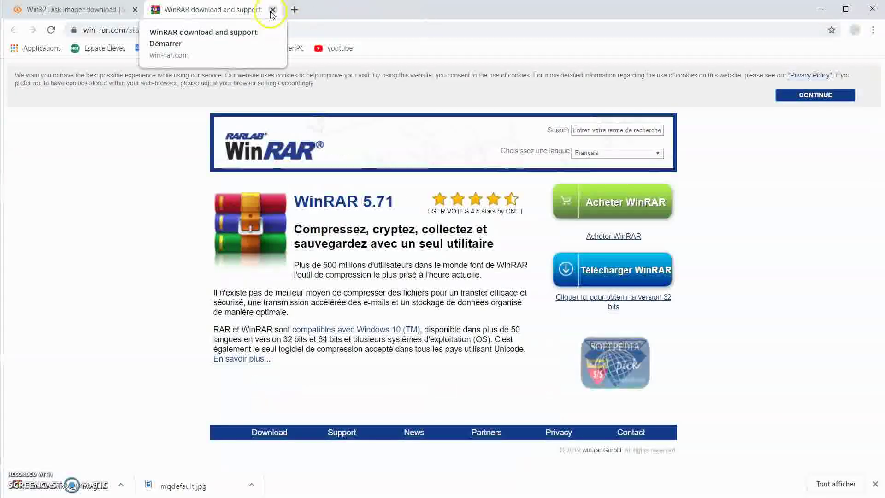
{"action": "left_click", "coordinate": [272, 9]}
{"action": "double_click", "coordinate": [290, 12]}
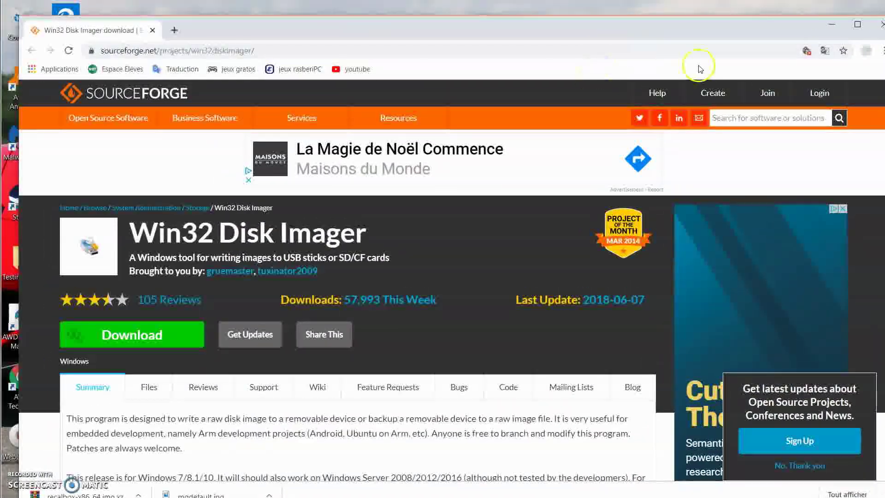
{"action": "left_click", "coordinate": [833, 24]}
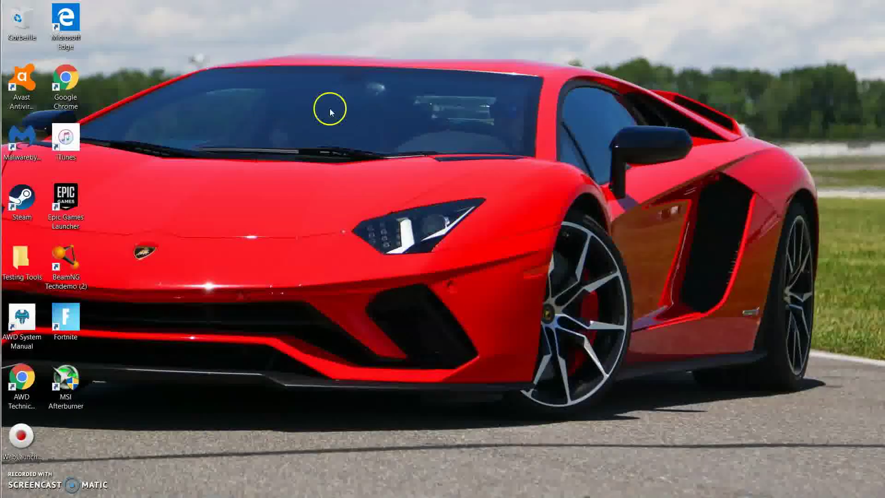
- Check for the extracted recalbox-x86_64 disk image in the Téléchargements folder, and minimize the file explorer
{"action": "mouse_move", "coordinate": [8, 166]}
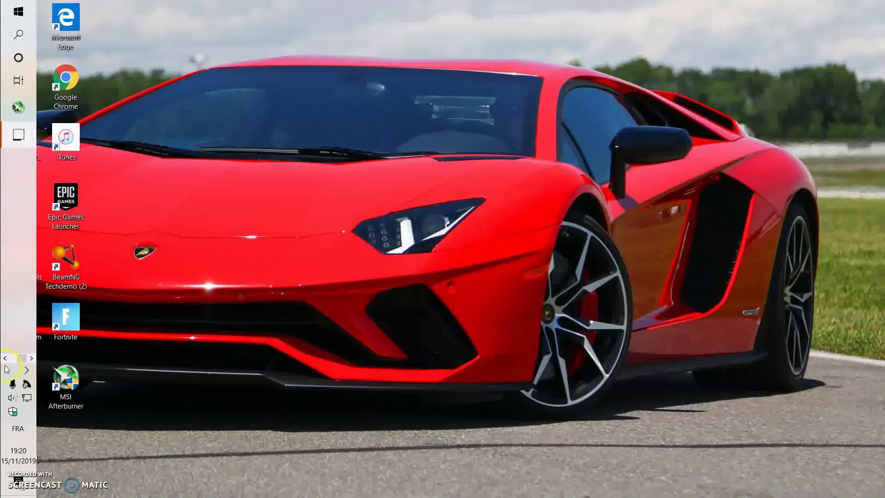
{"action": "left_click", "coordinate": [5, 359]}
{"action": "left_click", "coordinate": [19, 245]}
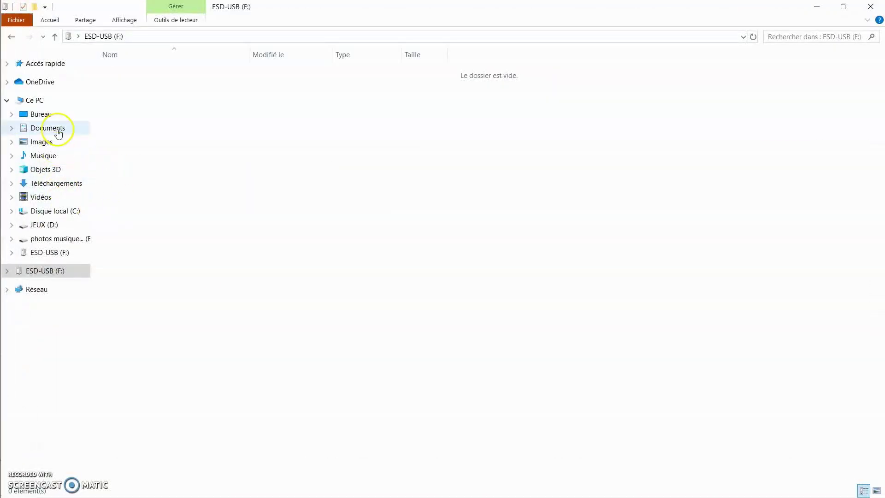
{"action": "left_click", "coordinate": [37, 183]}
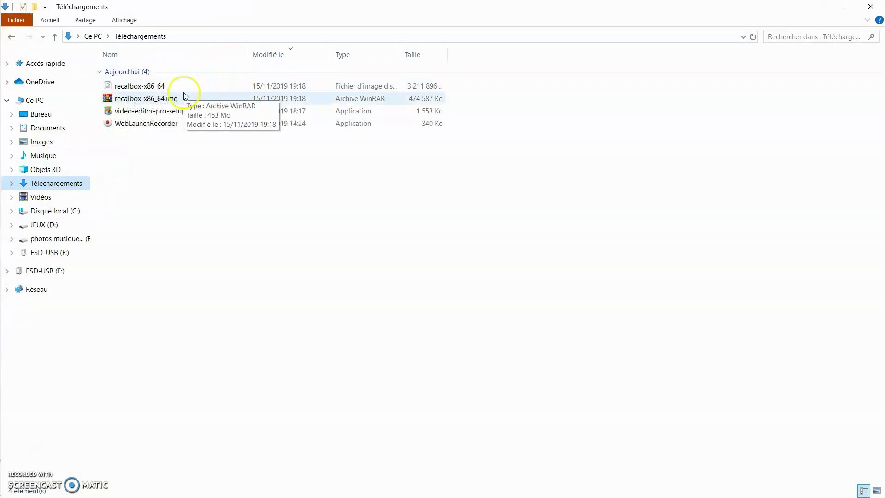
{"action": "left_click", "coordinate": [136, 86]}
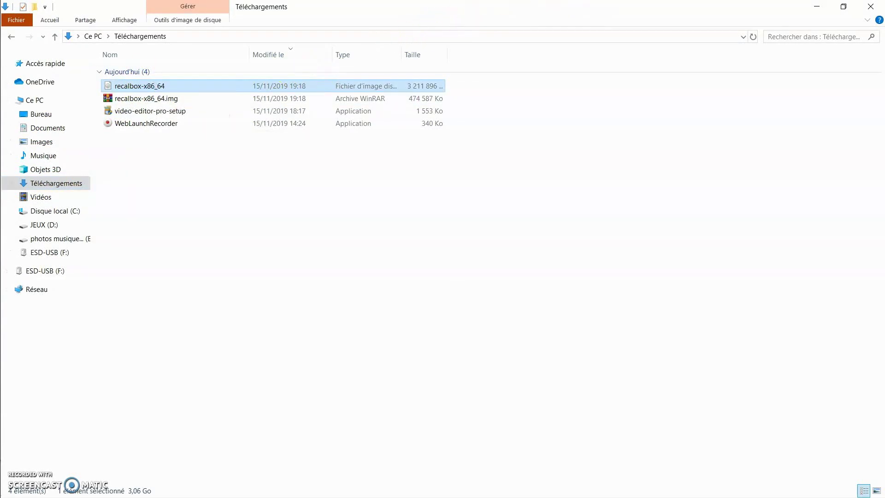
{"action": "left_click", "coordinate": [815, 7]}
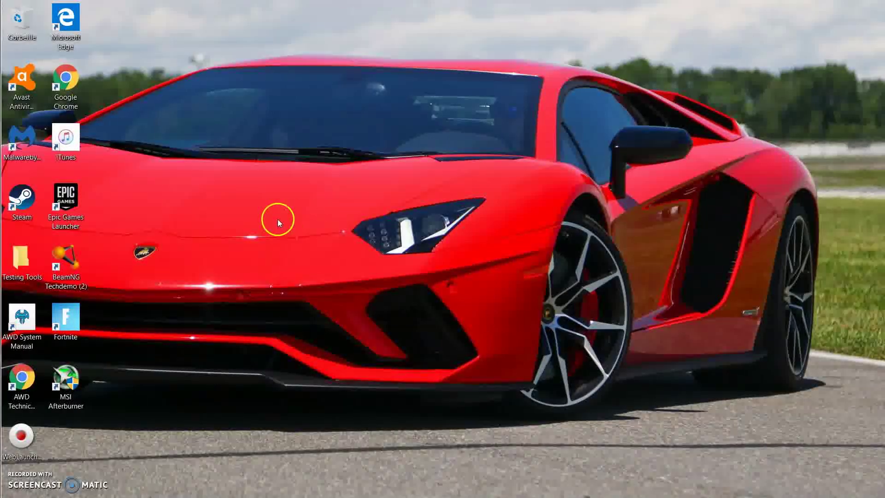
- Download the Win32 Disk Imager installer from its SourceForge project page
{"action": "mouse_move", "coordinate": [3, 253]}
{"action": "mouse_move", "coordinate": [0, 106]}
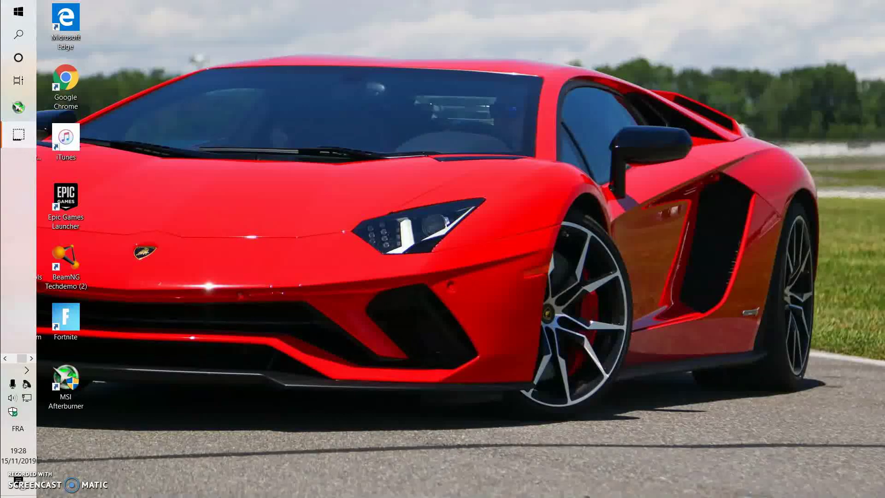
{"action": "mouse_move", "coordinate": [22, 197]}
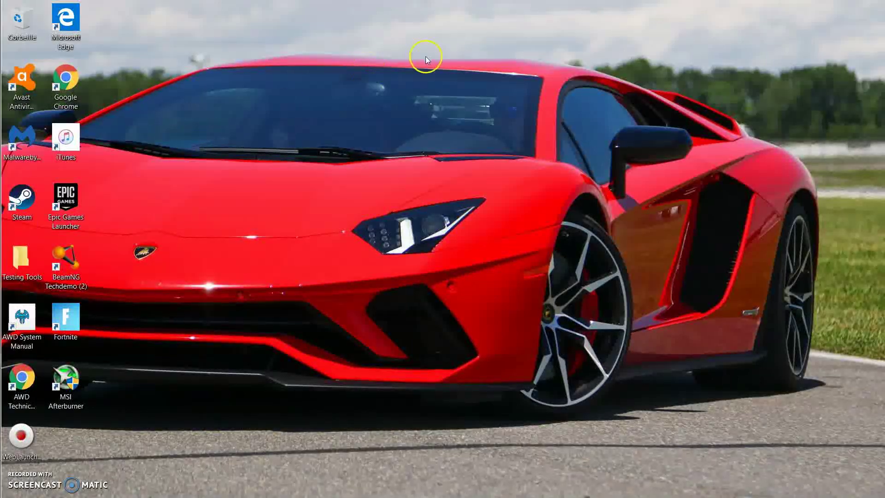
{"action": "left_click_drag", "start_coordinate": [810, 7], "coordinate": [692, 2]}
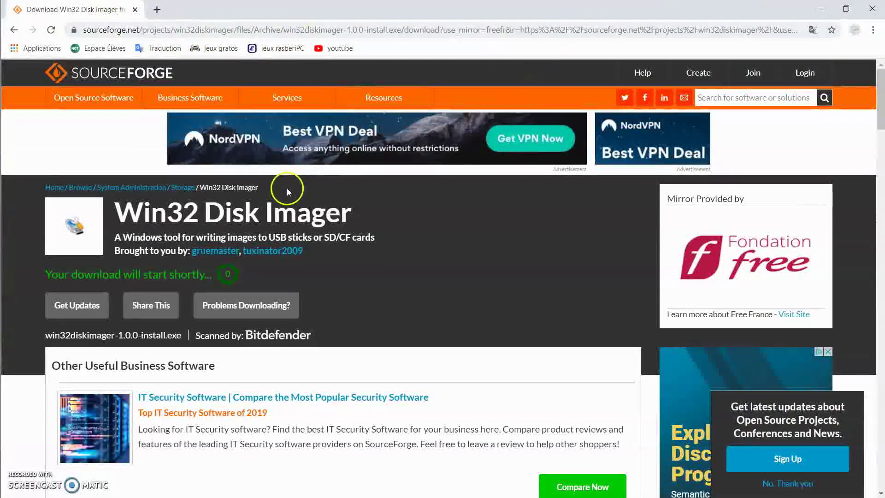
{"action": "left_click", "coordinate": [14, 30]}
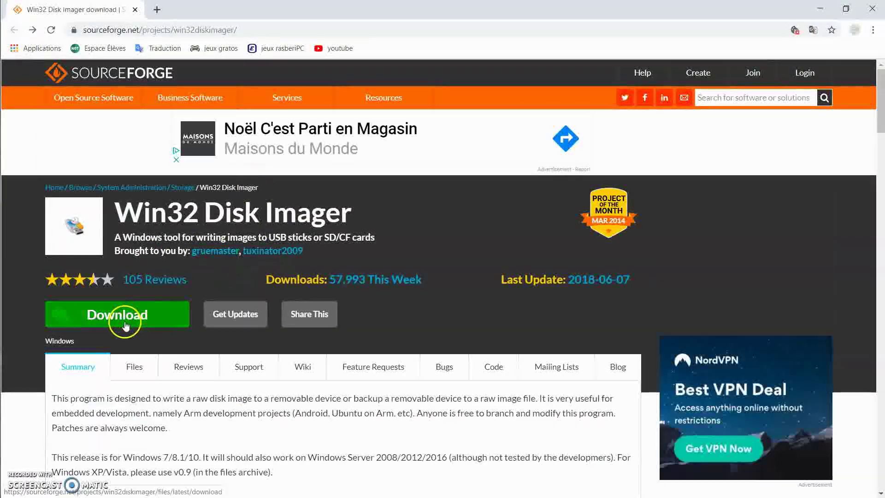
{"action": "left_click", "coordinate": [113, 318]}
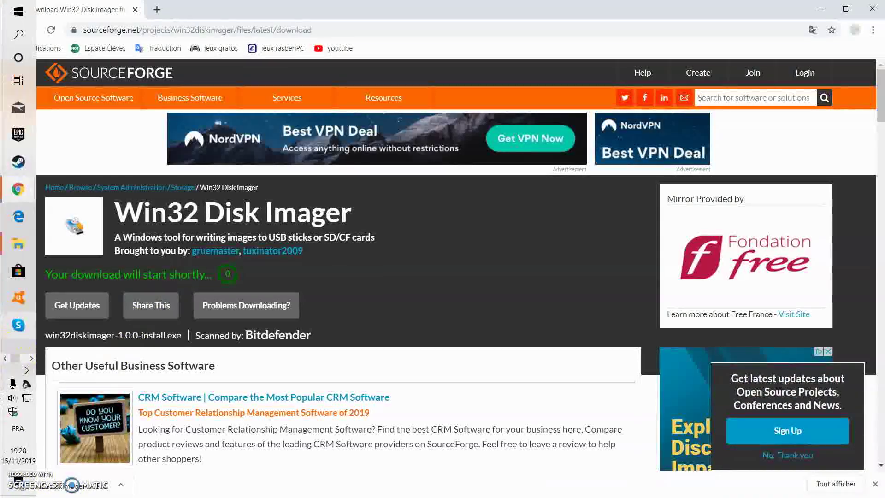
- Run the downloaded Win32 Disk Imager installer and accept its license agreement
{"action": "left_click", "coordinate": [26, 354]}
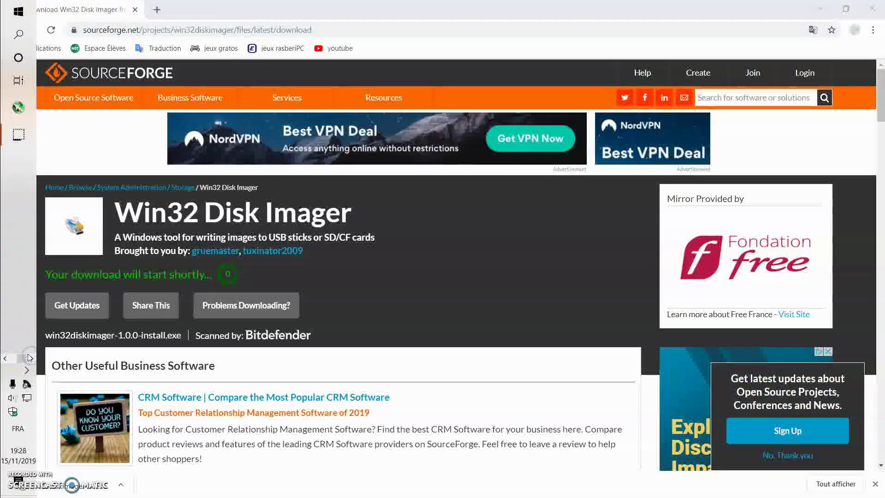
{"action": "left_click", "coordinate": [12, 360]}
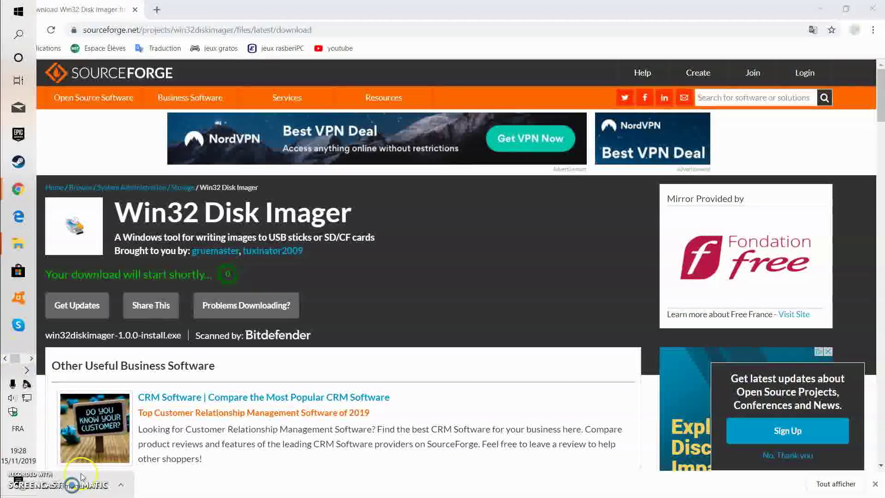
{"action": "left_click", "coordinate": [103, 482]}
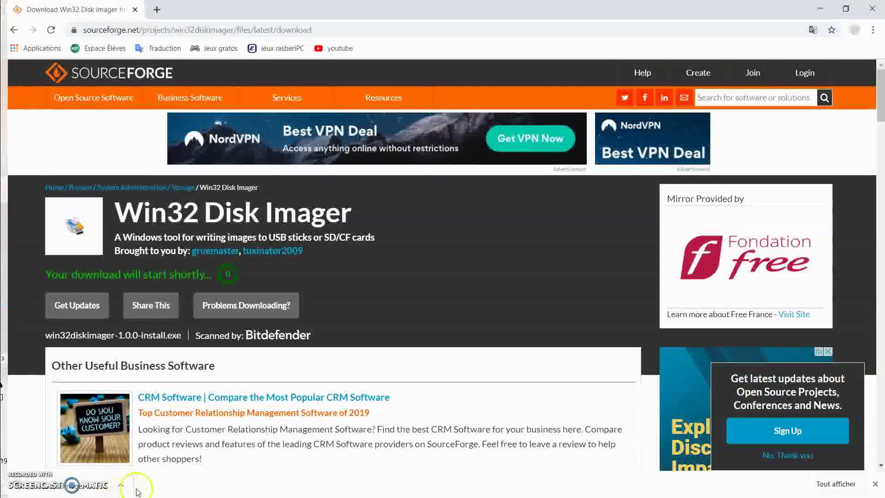
{"action": "left_click", "coordinate": [89, 489]}
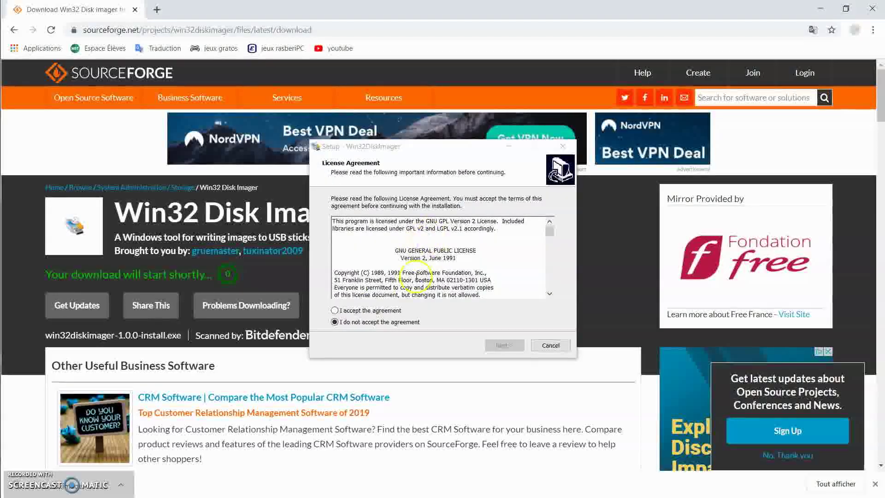
{"action": "left_click", "coordinate": [335, 311]}
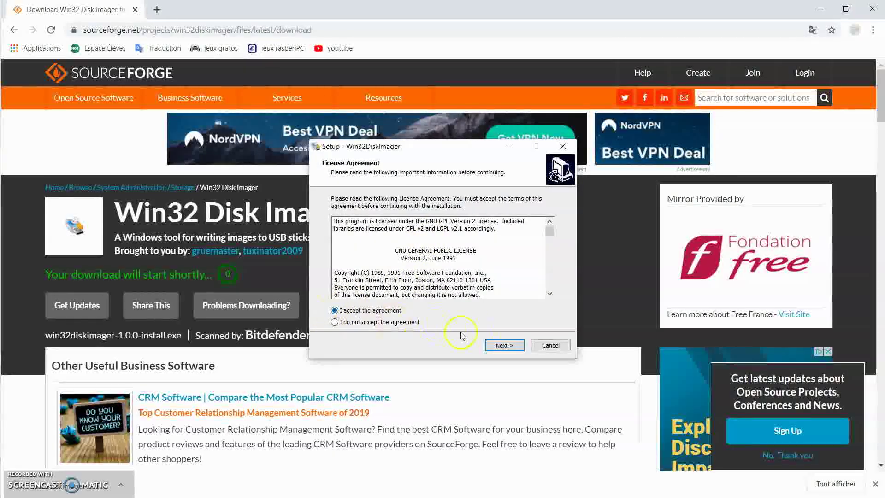
{"action": "left_click", "coordinate": [490, 346]}
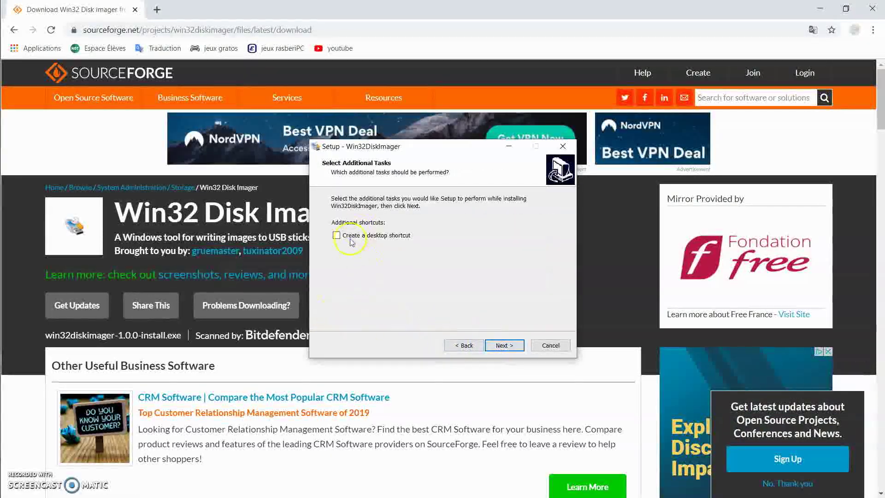
- Install Win32DiskImager without a desktop shortcut, and finish the setup with launching the program and viewing README.txt enabled
{"action": "left_click", "coordinate": [507, 345]}
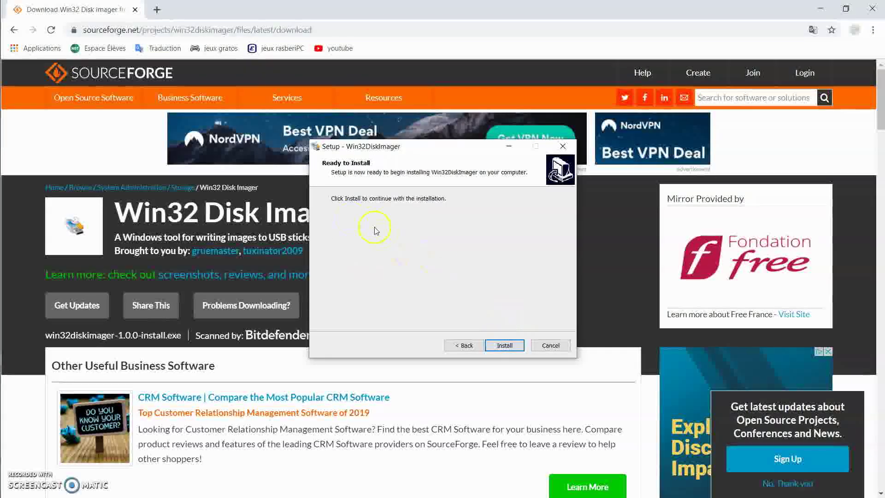
{"action": "left_click", "coordinate": [501, 347]}
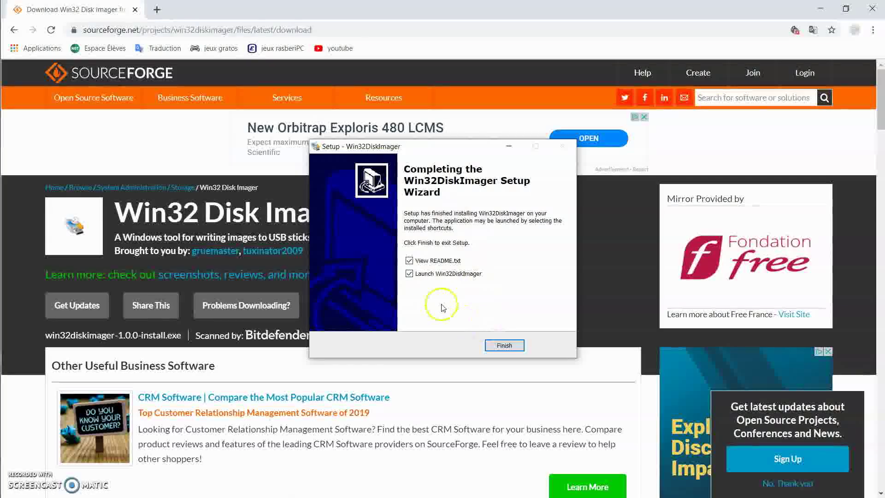
{"action": "left_click", "coordinate": [504, 345]}
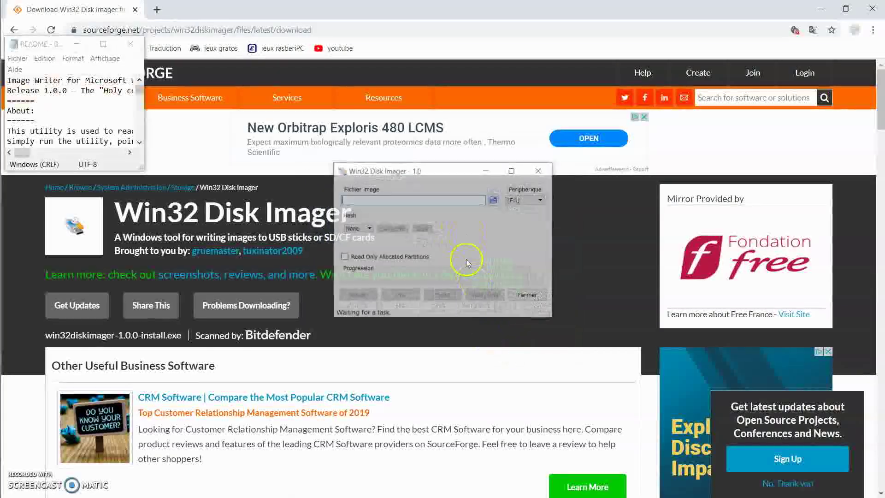
- Close the README file and minimize the browser
{"action": "left_click_drag", "start_coordinate": [51, 45], "coordinate": [113, 38]}
{"action": "left_click", "coordinate": [194, 37]}
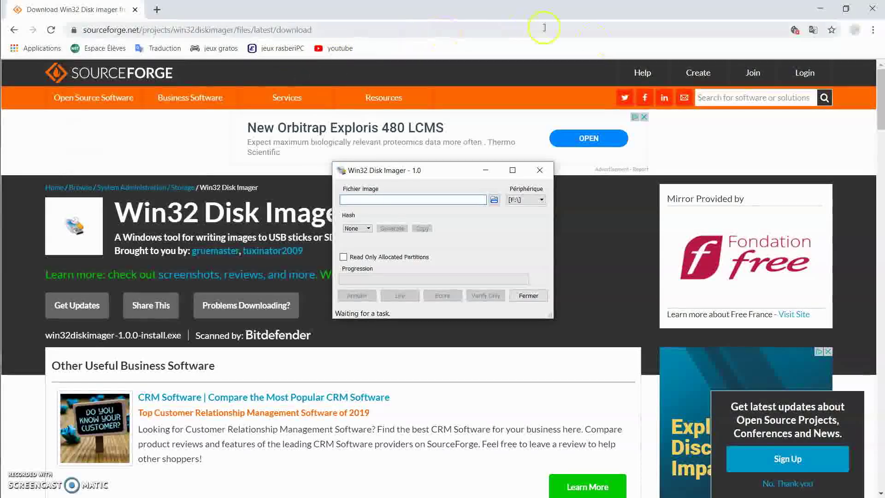
{"action": "left_click", "coordinate": [820, 8]}
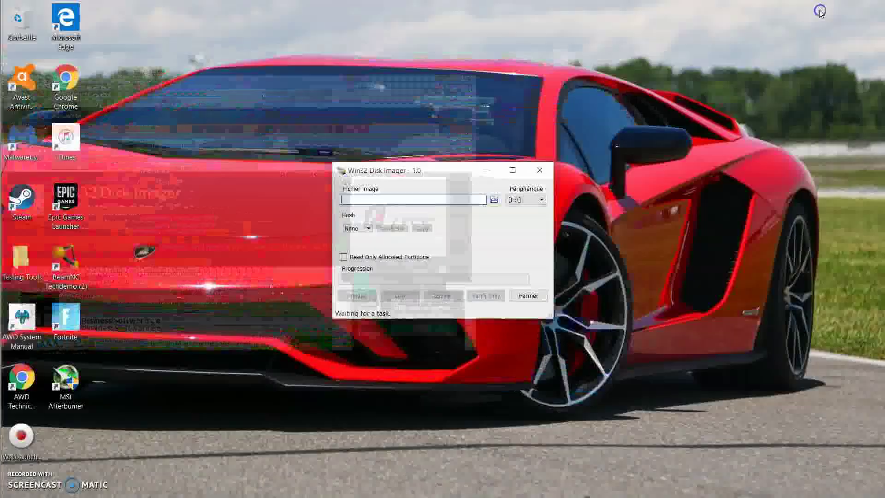
- Load the recalbox-x86_64 disk image from the Téléchargements folder as the image file in Win32 Disk Imager
{"action": "left_click_drag", "start_coordinate": [444, 164], "coordinate": [438, 73]}
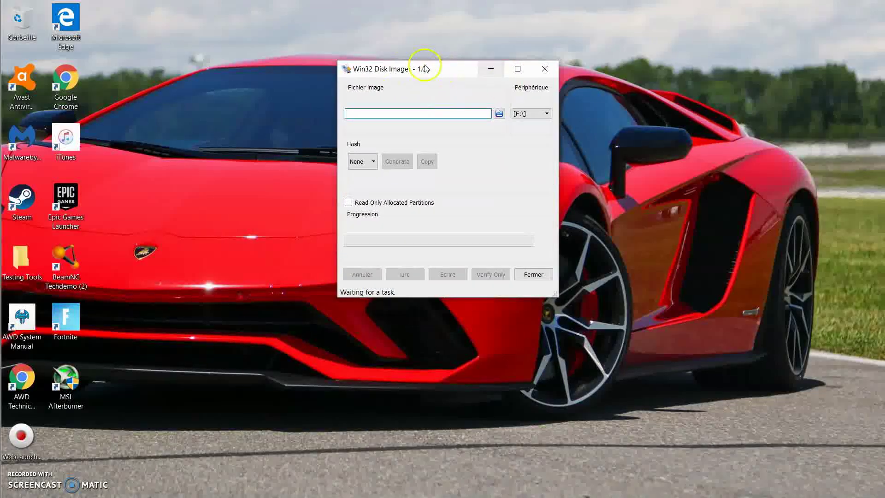
{"action": "left_click", "coordinate": [500, 115]}
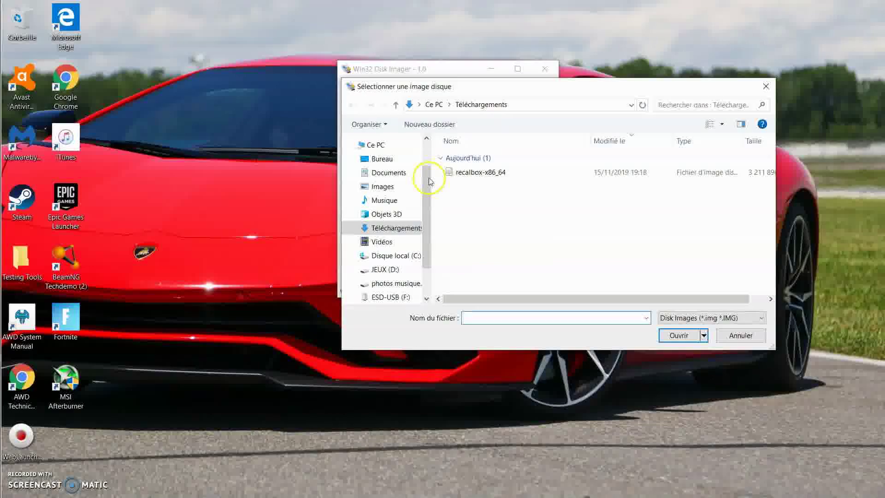
{"action": "left_click", "coordinate": [467, 176]}
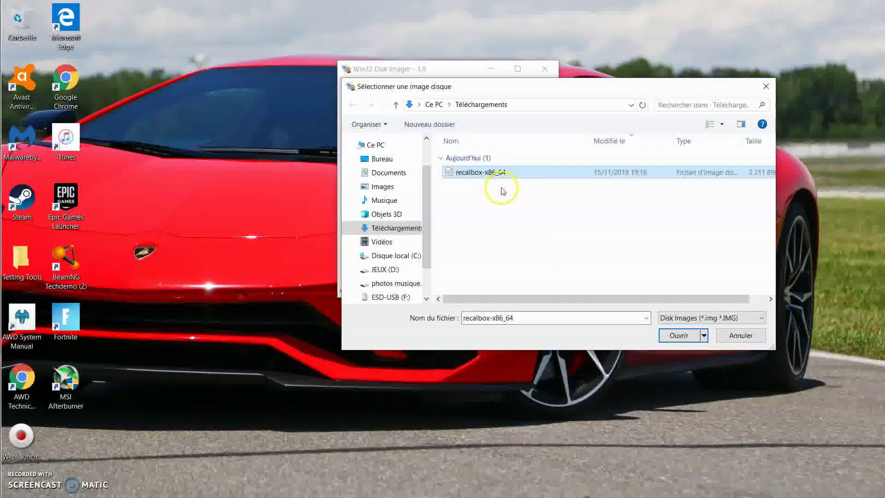
{"action": "left_click", "coordinate": [679, 337]}
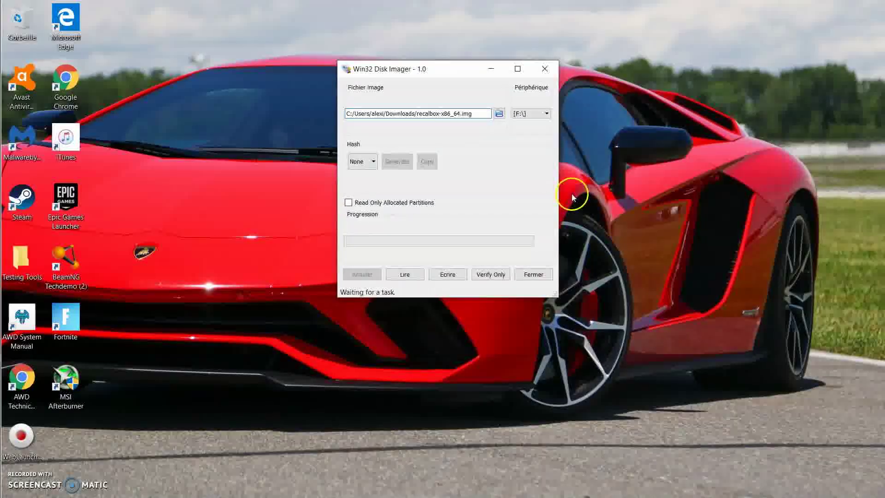
- Select the F:\ drive as the target device for the recalbox-x86_64.img image
{"action": "left_click", "coordinate": [530, 114]}
{"action": "left_click", "coordinate": [526, 116]}
{"action": "left_click", "coordinate": [526, 123]}
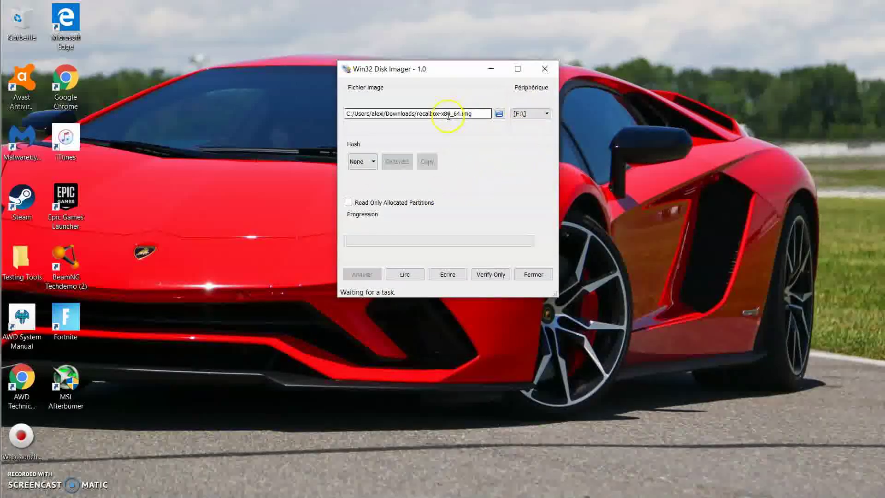
{"action": "left_click_drag", "start_coordinate": [480, 113], "coordinate": [361, 114]}
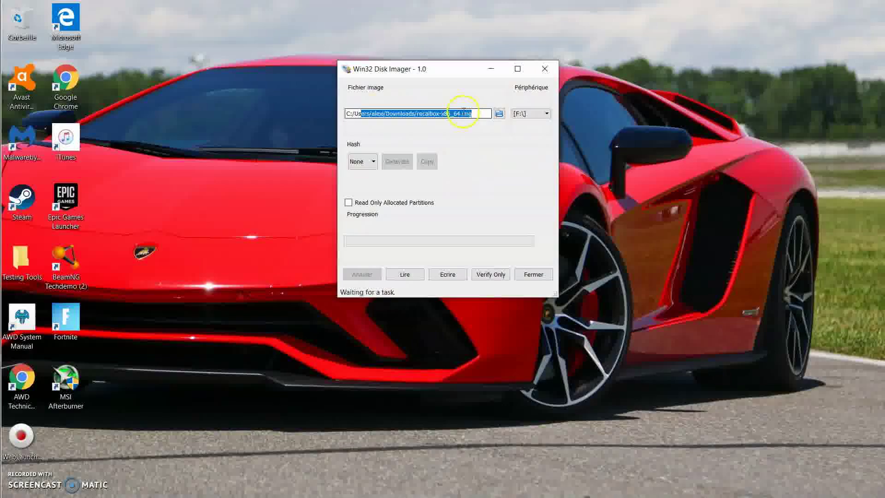
{"action": "left_click", "coordinate": [477, 112]}
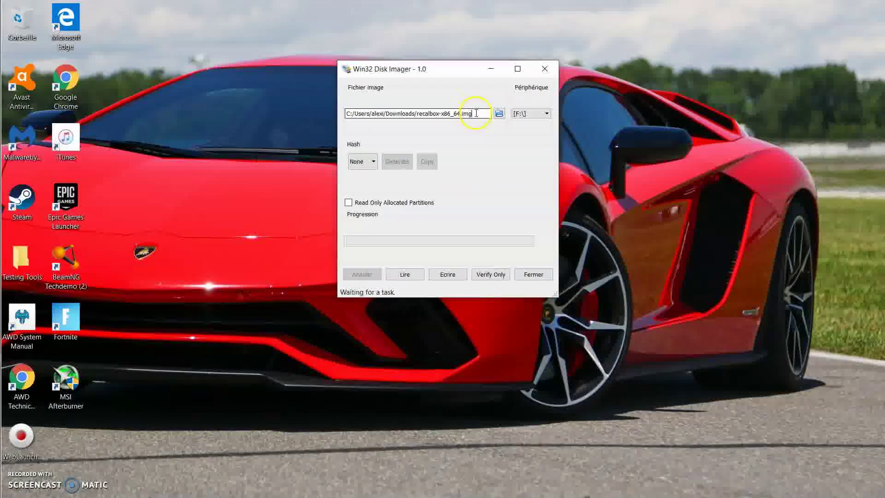
{"action": "left_click", "coordinate": [530, 114]}
{"action": "left_click", "coordinate": [528, 123]}
{"action": "left_click", "coordinate": [528, 115]}
{"action": "left_click", "coordinate": [525, 121]}
{"action": "left_click", "coordinate": [523, 115]}
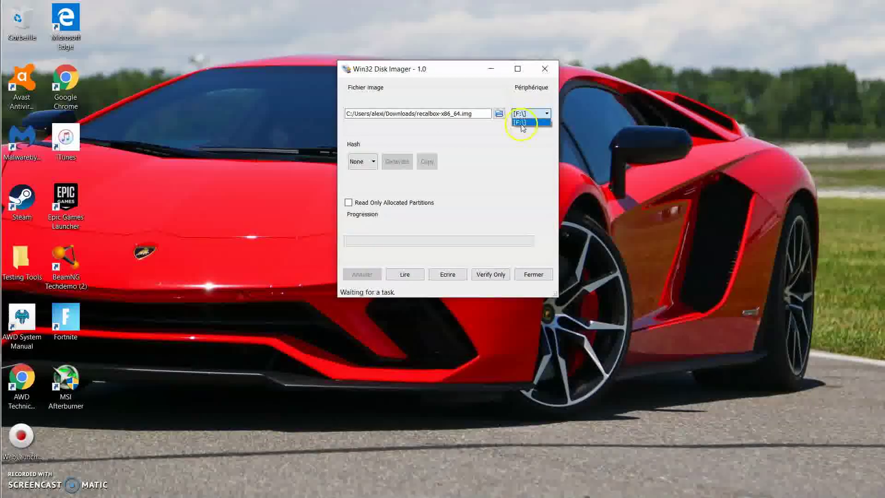
- Write the image to the F:\ drive, confirming the overwrite, and close Win32 Disk Imager when finished
{"action": "left_click", "coordinate": [451, 276]}
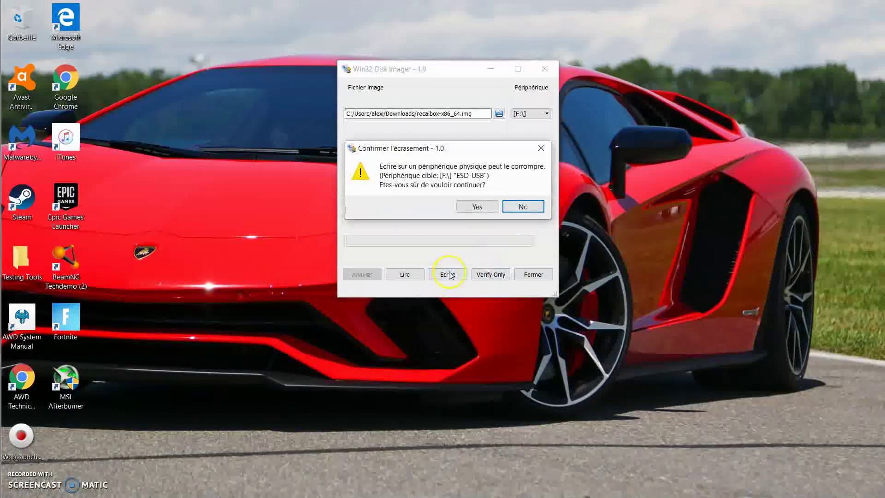
{"action": "left_click", "coordinate": [475, 209]}
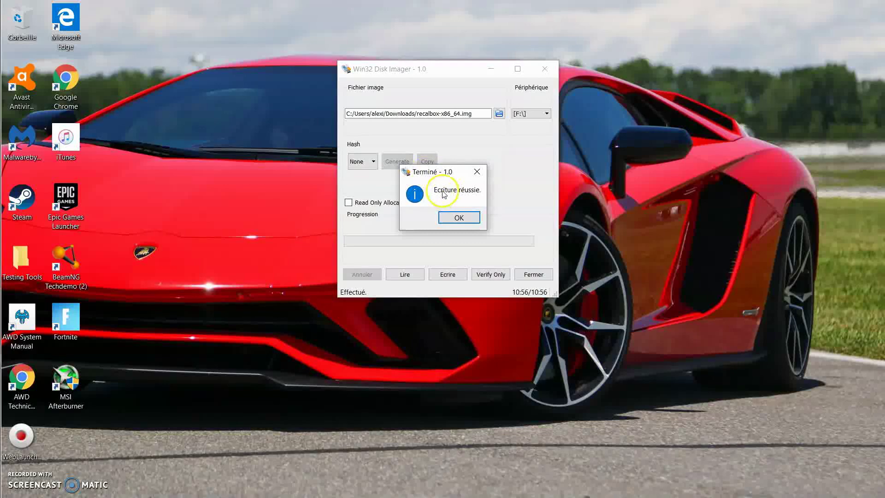
{"action": "left_click", "coordinate": [458, 218]}
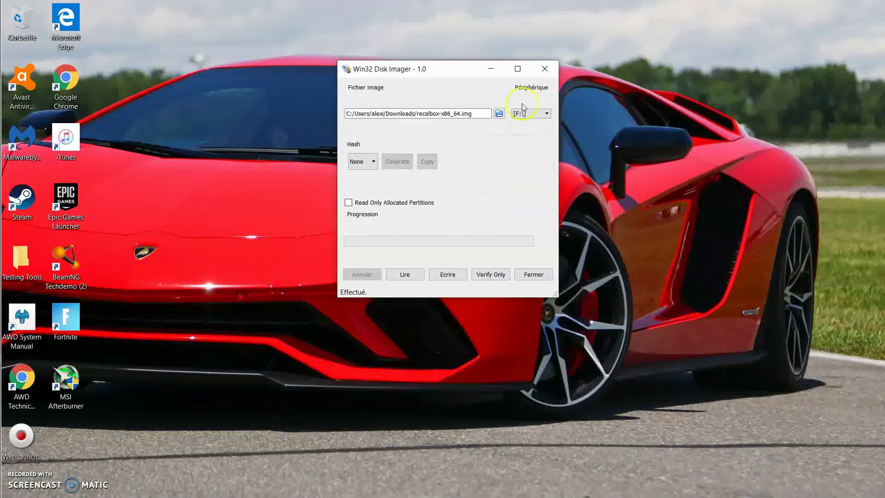
{"action": "left_click", "coordinate": [534, 274]}
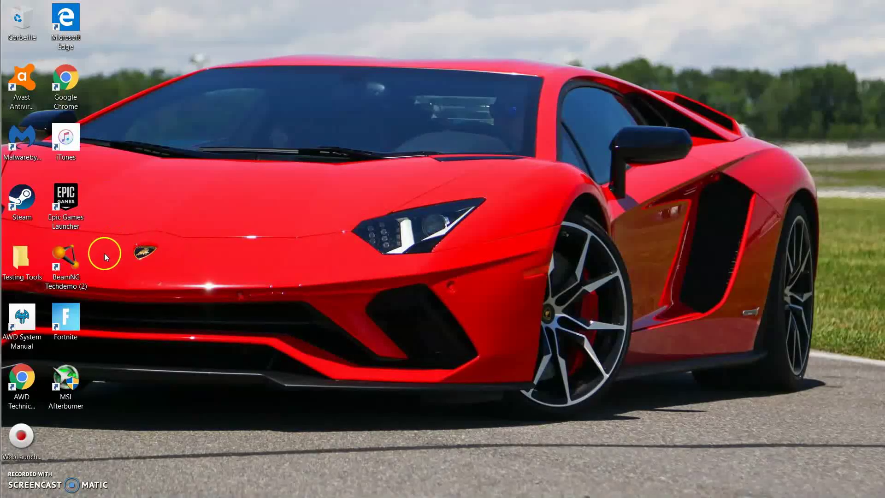
- Switch to File Explorer and examine the contents of the BOOT (F:) drive, including its boot folder entry
{"action": "mouse_move", "coordinate": [2, 298]}
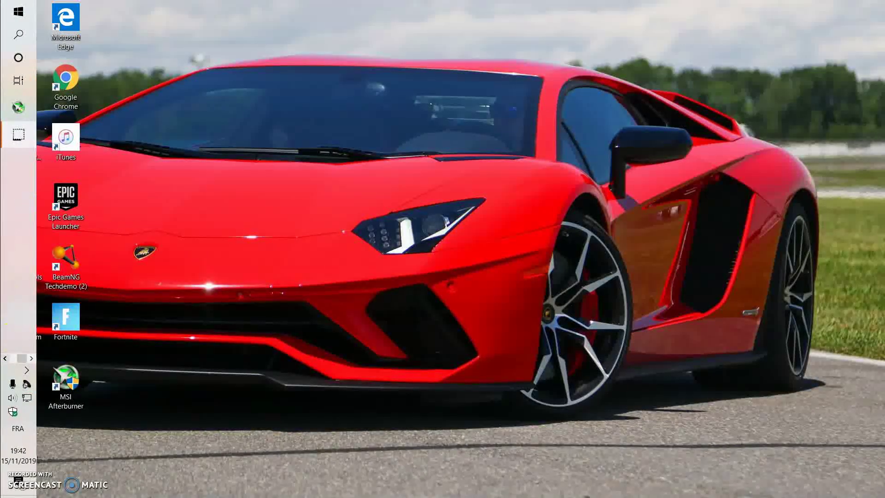
{"action": "left_click", "coordinate": [24, 246]}
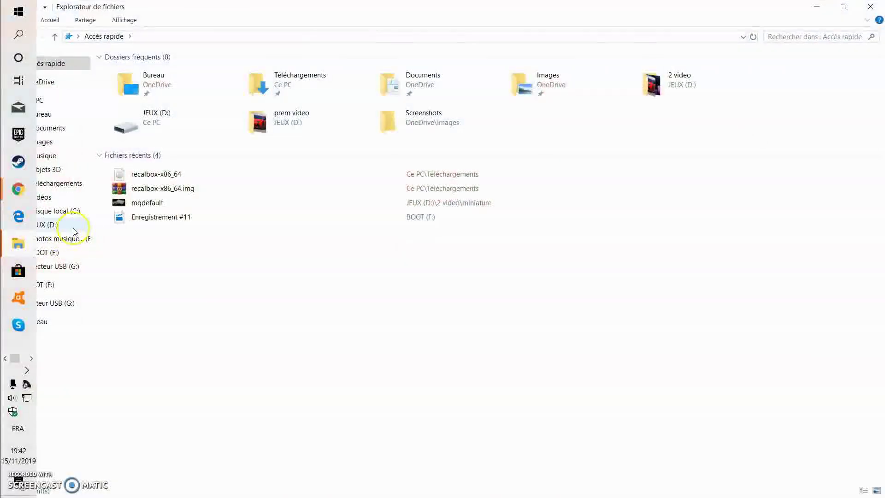
{"action": "left_click", "coordinate": [49, 254]}
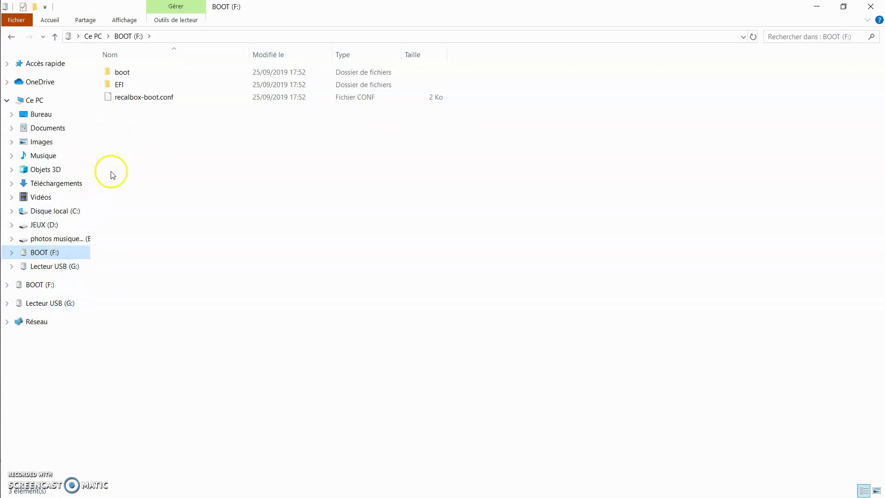
{"action": "left_click", "coordinate": [120, 72]}
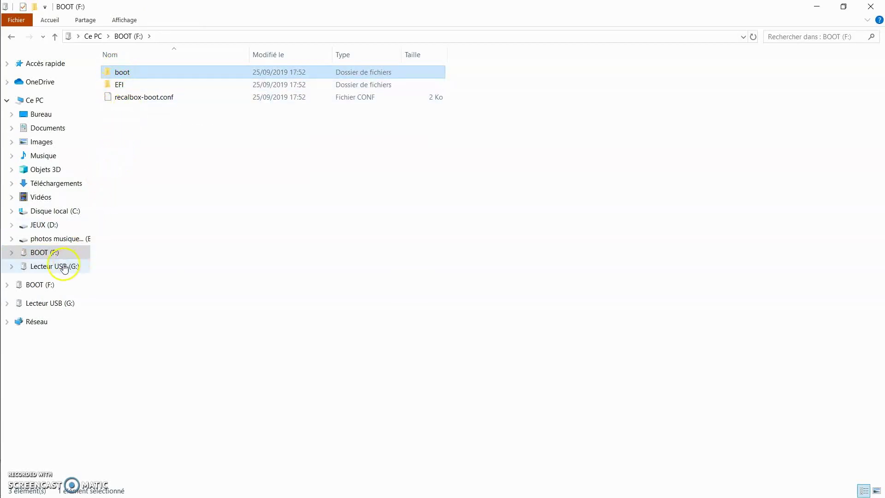
- Try to open the Lecteur USB (G:) drive, declining to format it
{"action": "left_click", "coordinate": [36, 267]}
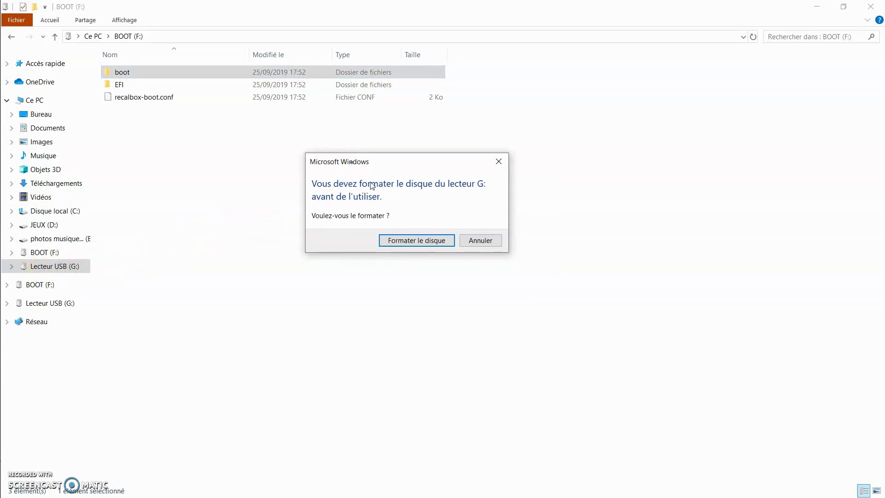
{"action": "left_click", "coordinate": [512, 267]}
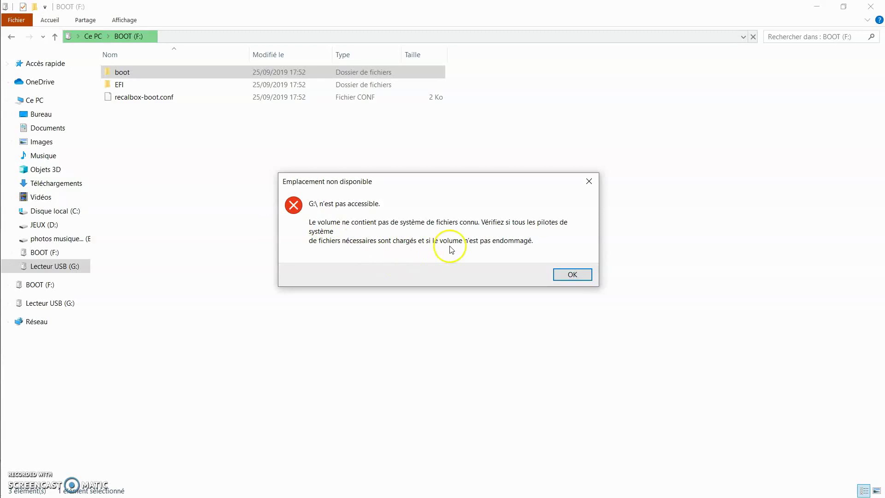
{"action": "left_click", "coordinate": [369, 183]}
{"action": "left_click", "coordinate": [570, 275]}
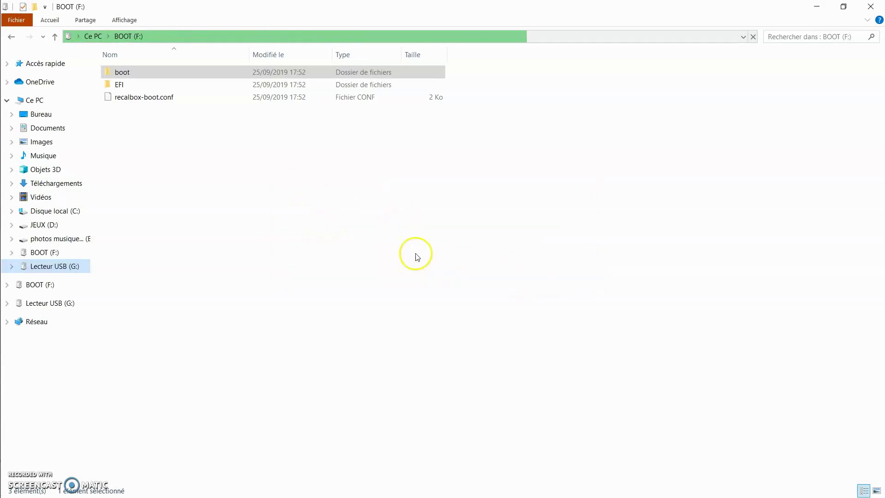
- Return to the BOOT (F:) drive's contents and close the File Explorer window
{"action": "left_click", "coordinate": [58, 252]}
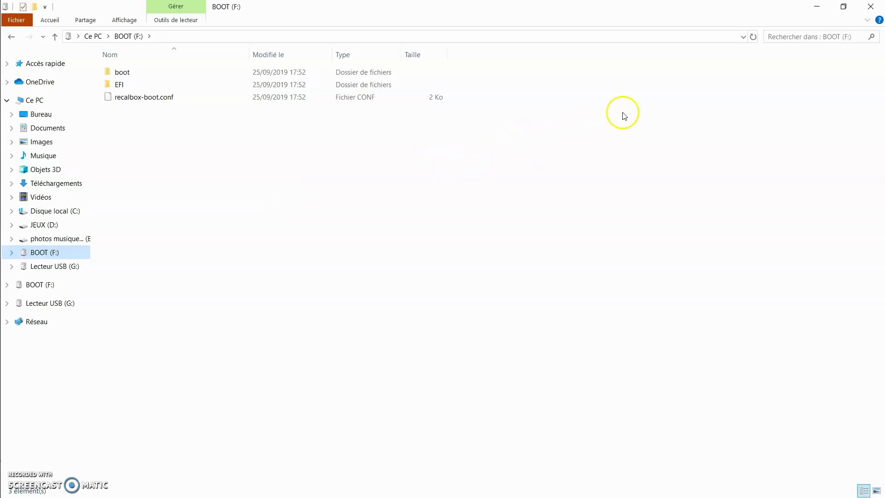
{"action": "left_click_drag", "start_coordinate": [701, 12], "coordinate": [617, 21]}
{"action": "left_click", "coordinate": [790, 20]}
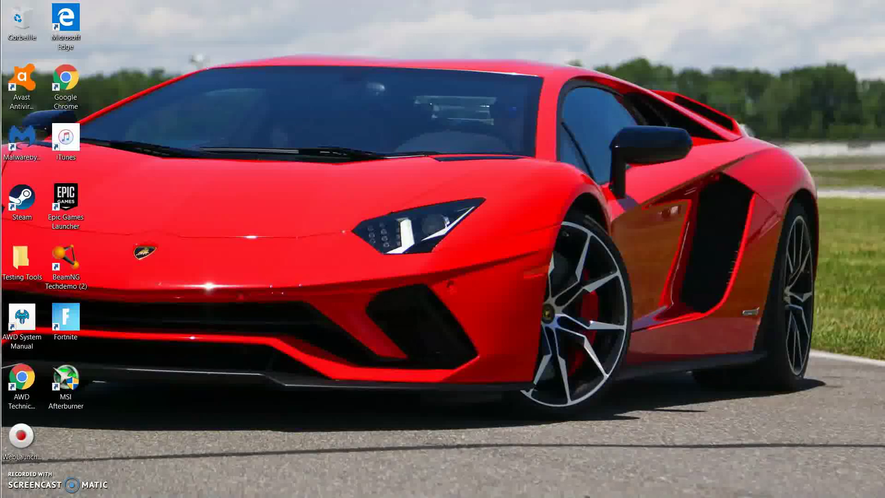
{"action": "mouse_move", "coordinate": [0, 136]}
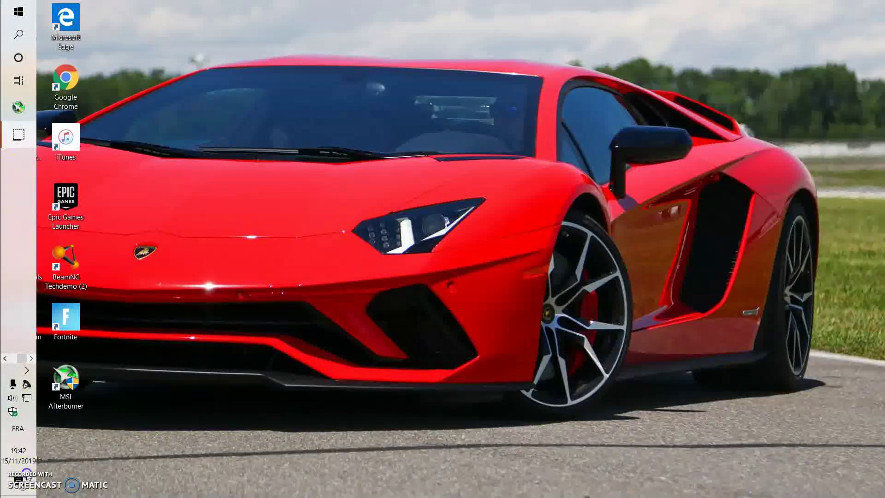